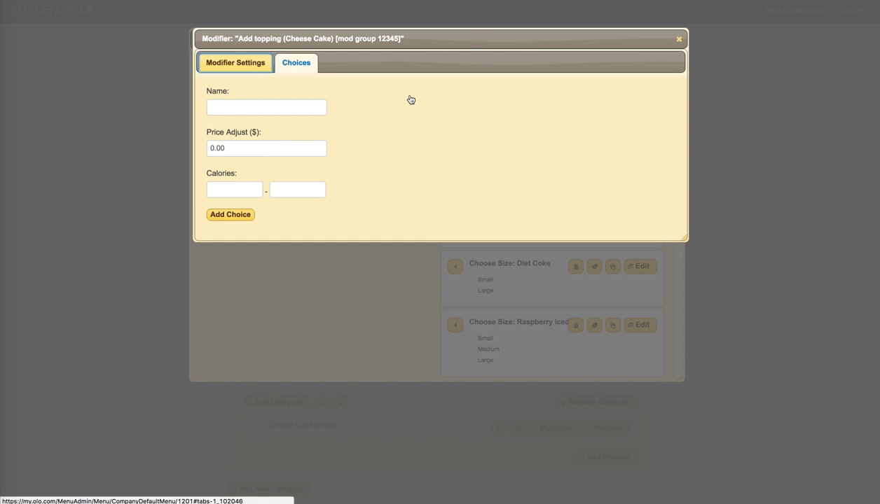
Add the choices "Add Chocolate" and "Add Berries" to the Cheese Cake topping modifier
click(239, 105)
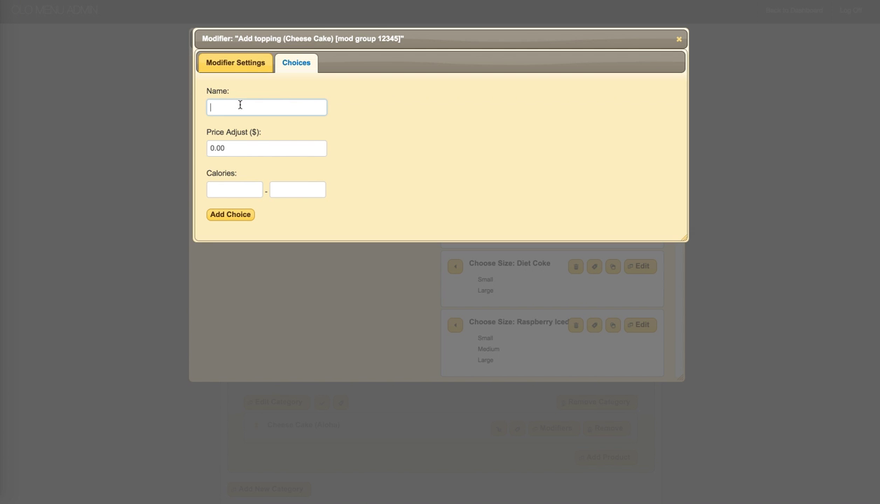
text(Add)
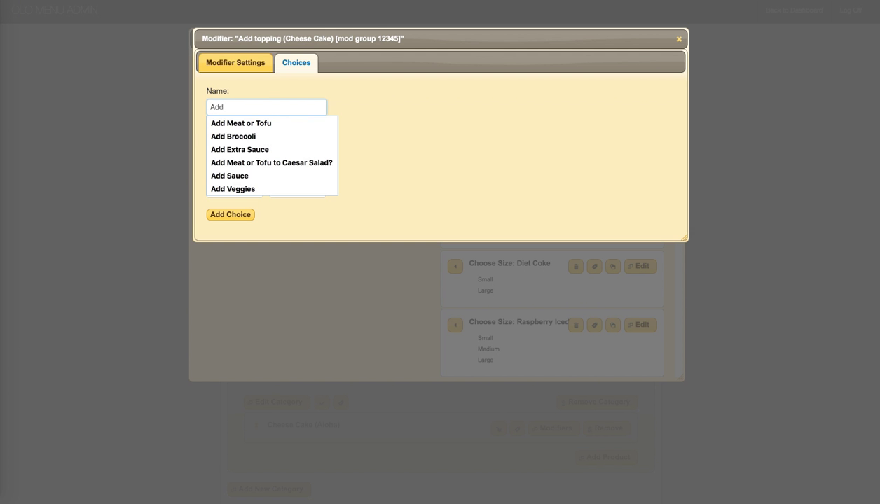
text( Ch)
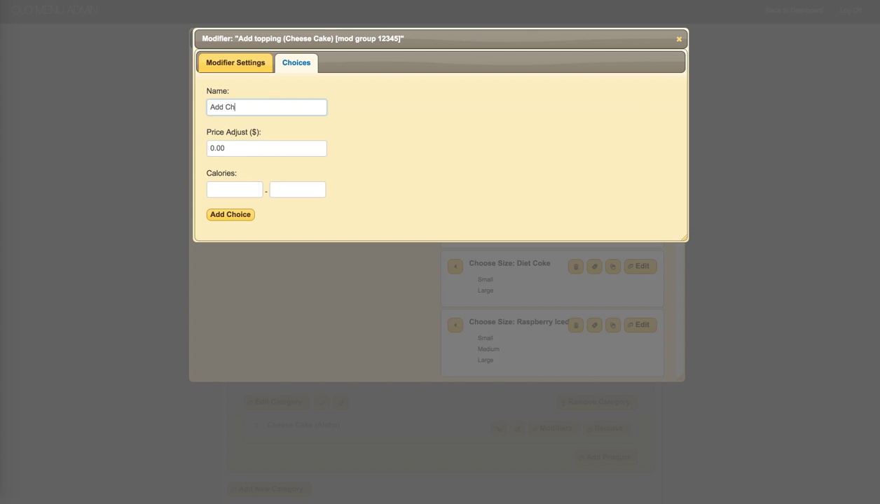
text(ocolate)
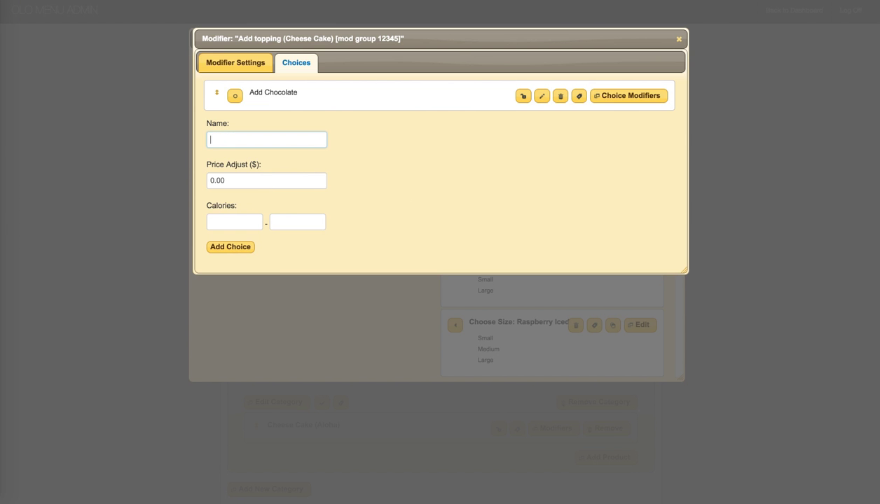
text(Add)
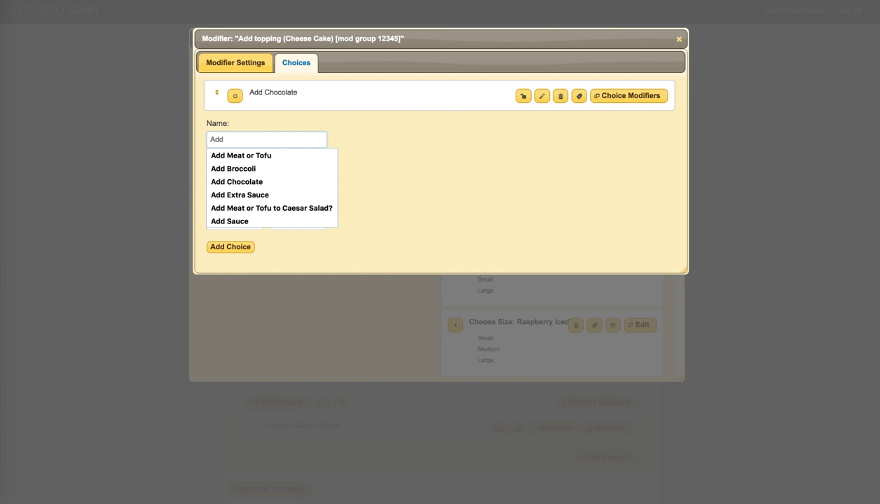
text( Berries)
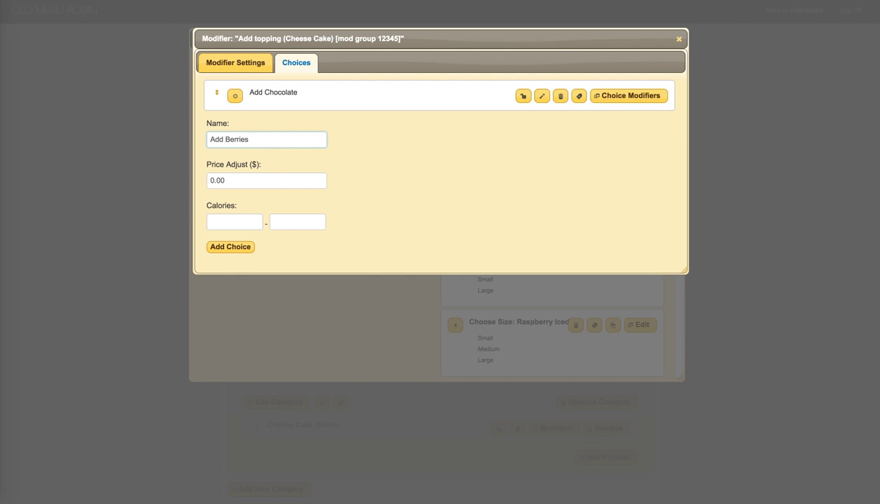
key(Return)
Add two more topping choices named "Add Ice Cream" and "Add Syrup" to the same modifier
text(A)
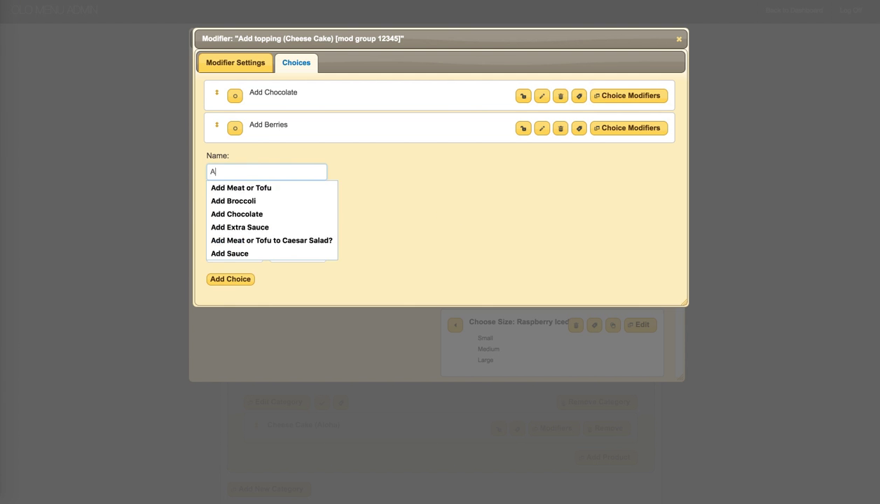
text(dd Ice)
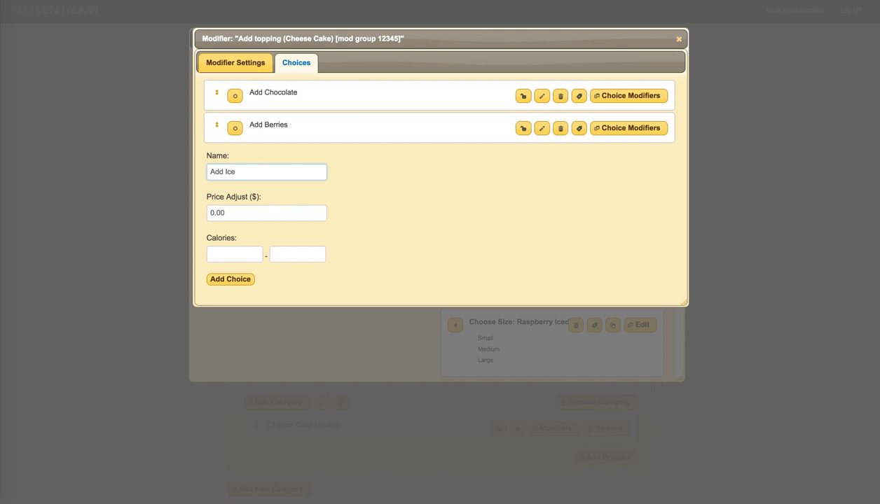
text( Cream)
key(Return)
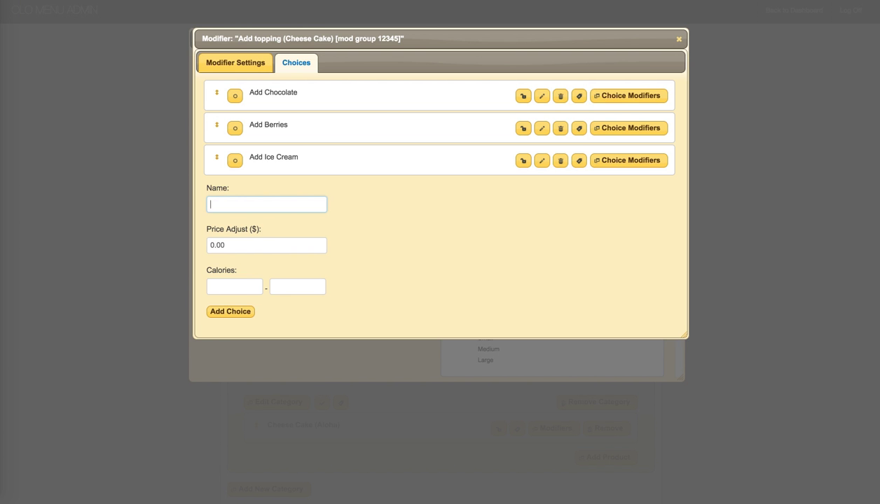
text(Add Syrup)
key(Return)
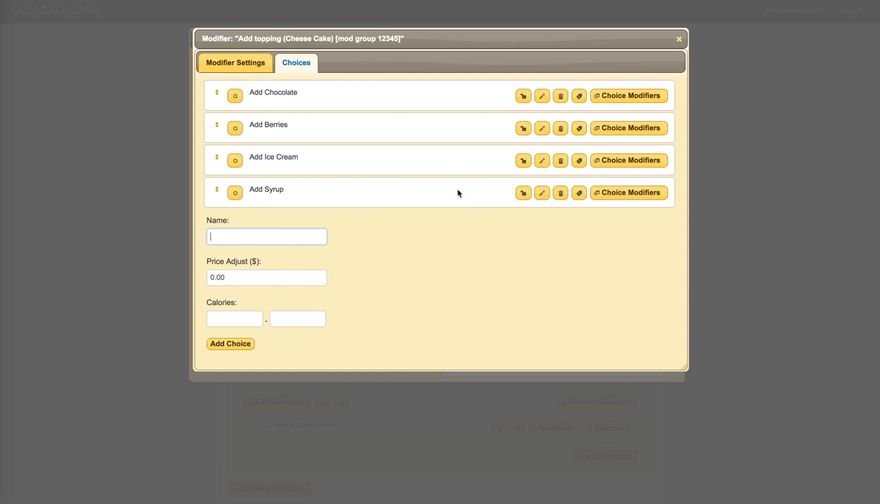
Make Add Chocolate the default choice and review the topping modifier's selection and limit settings before closing it
click(236, 96)
click(224, 67)
scroll(376, 210, down, 3)
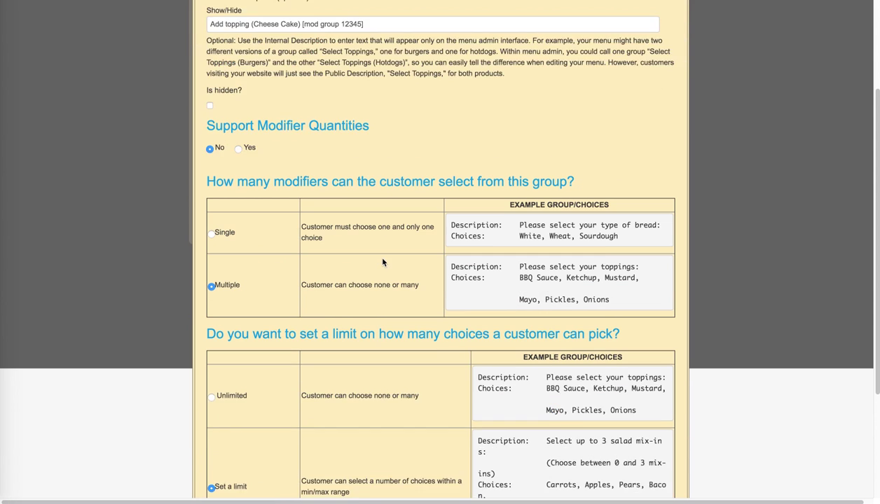
scroll(383, 262, down, 4)
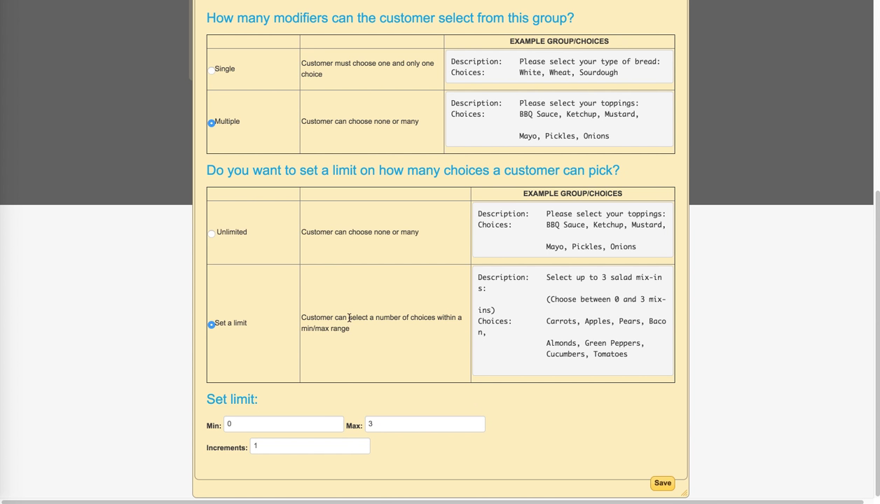
scroll(349, 317, up, 7)
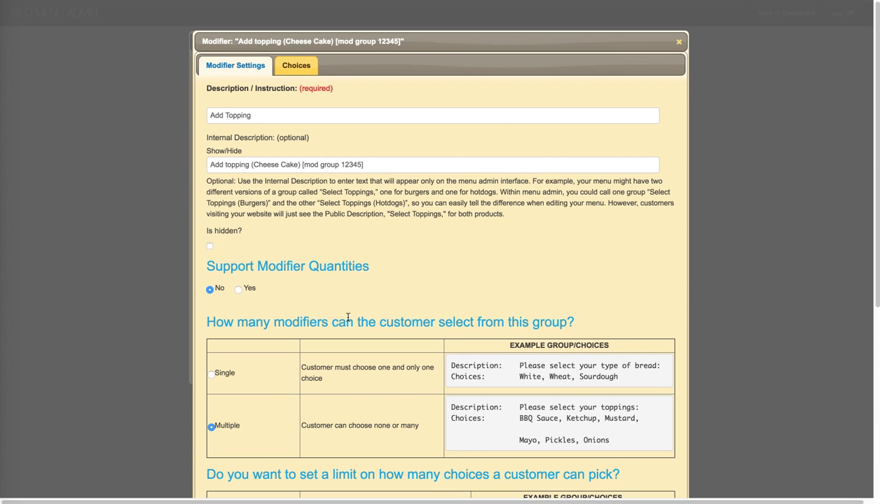
click(300, 66)
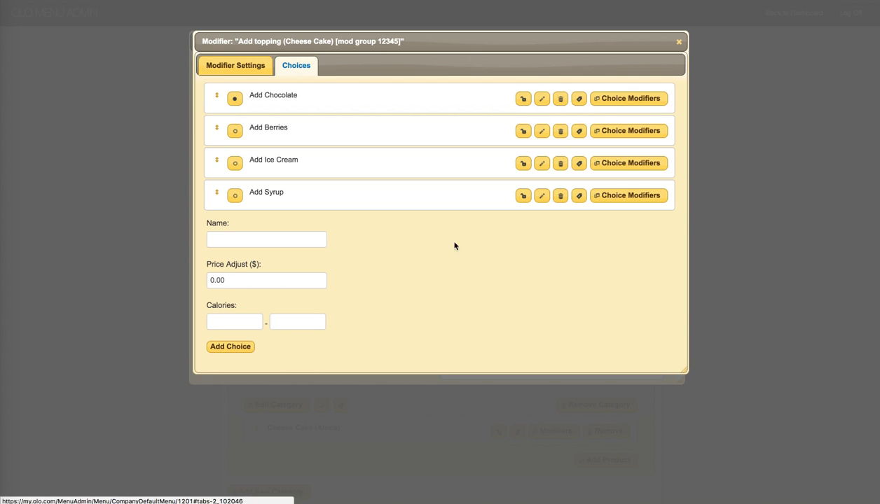
click(679, 44)
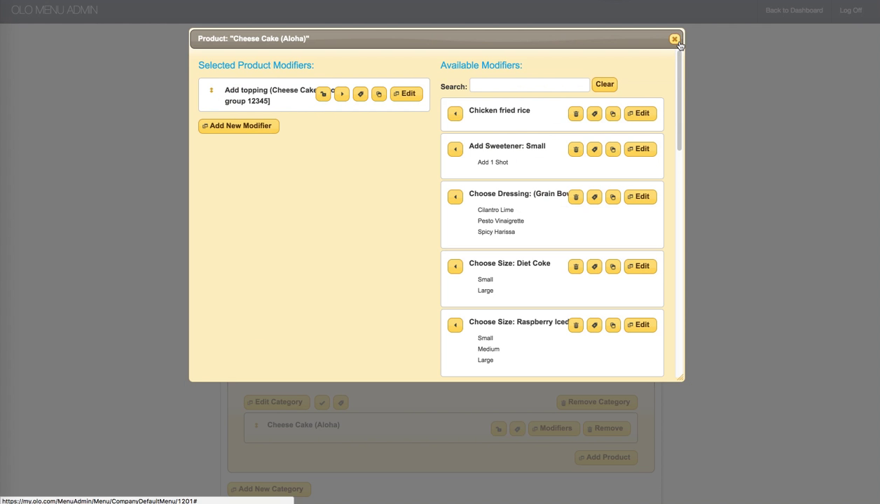
Start a new modifier for the Cheese Cake product with the description "Remove"
click(244, 129)
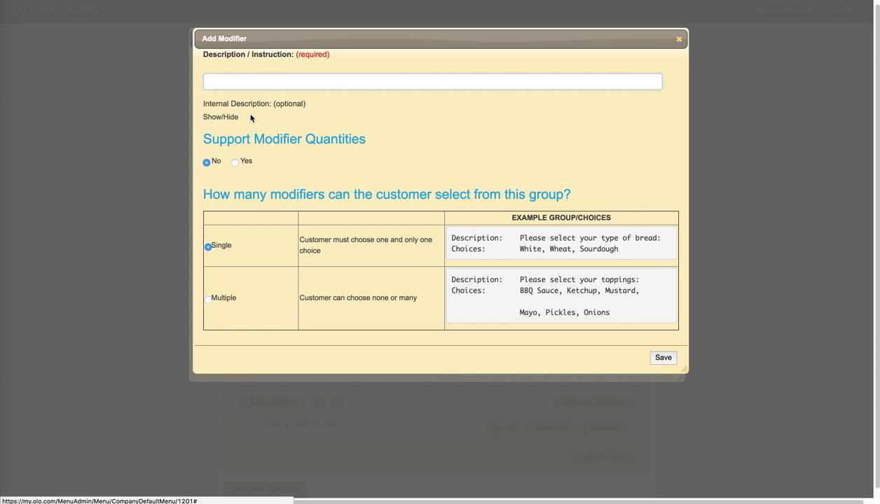
click(259, 81)
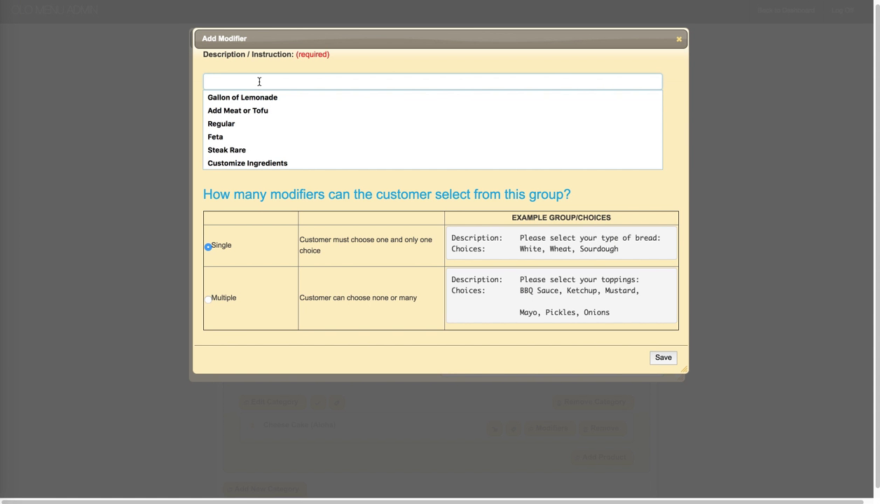
text(Remove)
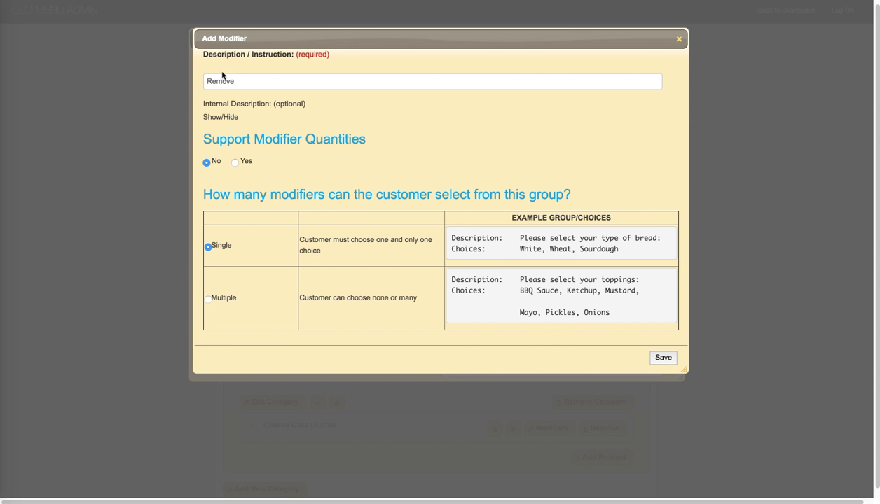
Give the new modifier the internal description "Remove (Cheese Cake mode group 23456)"
click(221, 117)
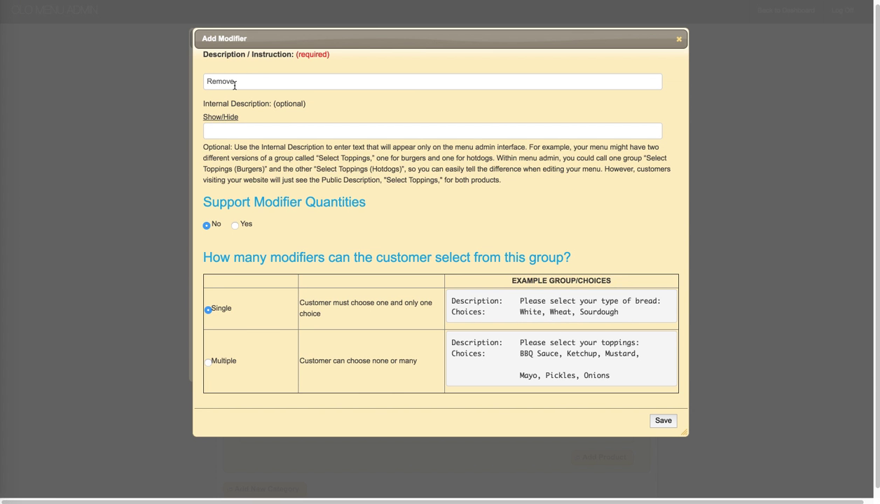
click(236, 79)
click(237, 124)
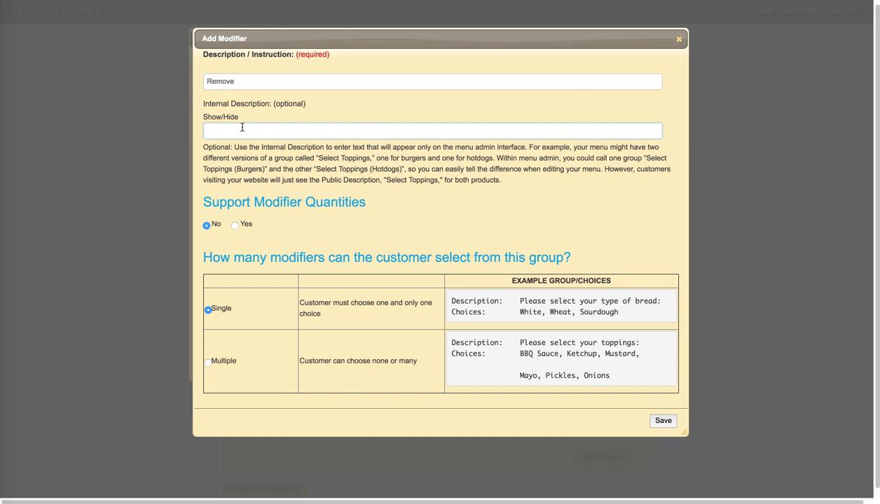
text(Remove)
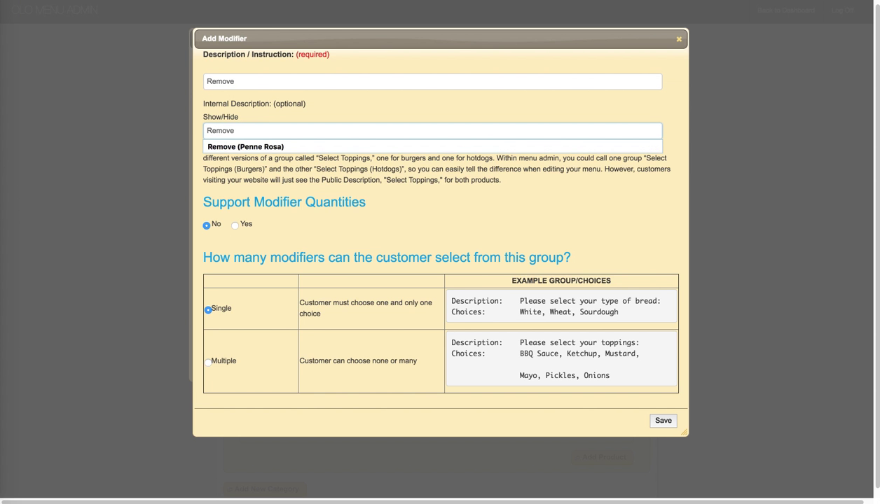
text( (Cheese Cake)
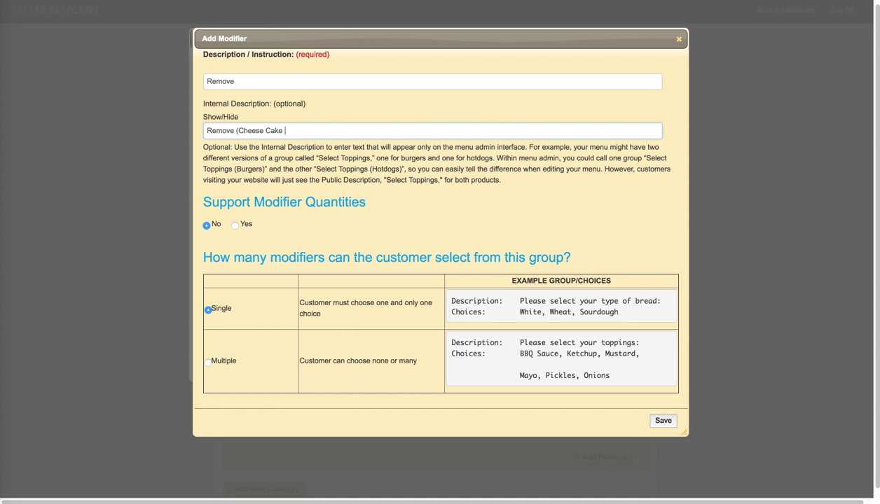
text( mode group 23456)
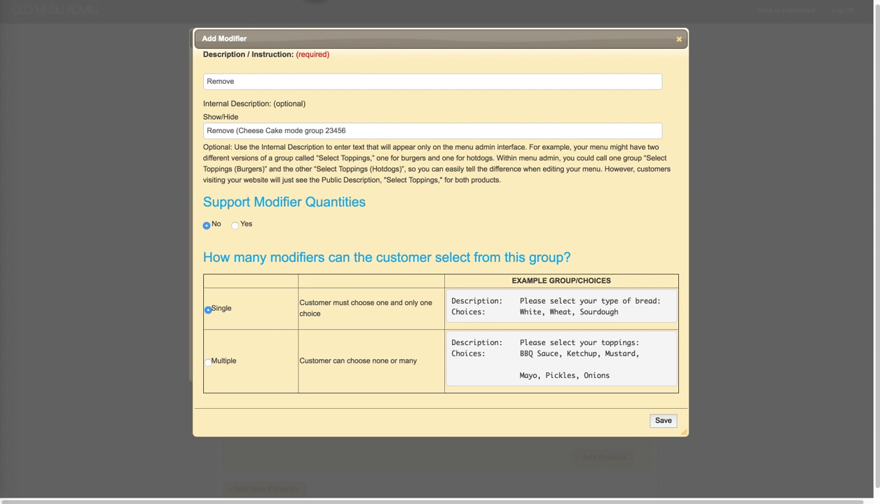
click(361, 127)
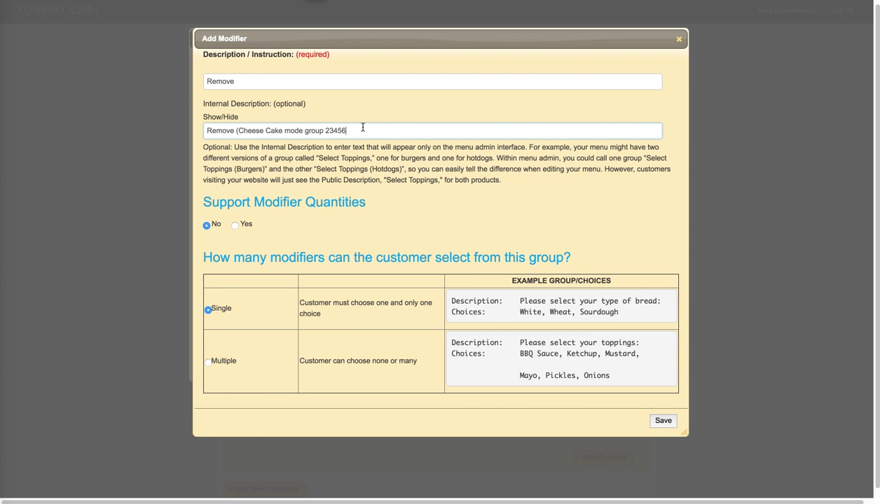
text())
Allow multiple selections with an unlimited number of choices for the new Remove modifier and save it
click(208, 362)
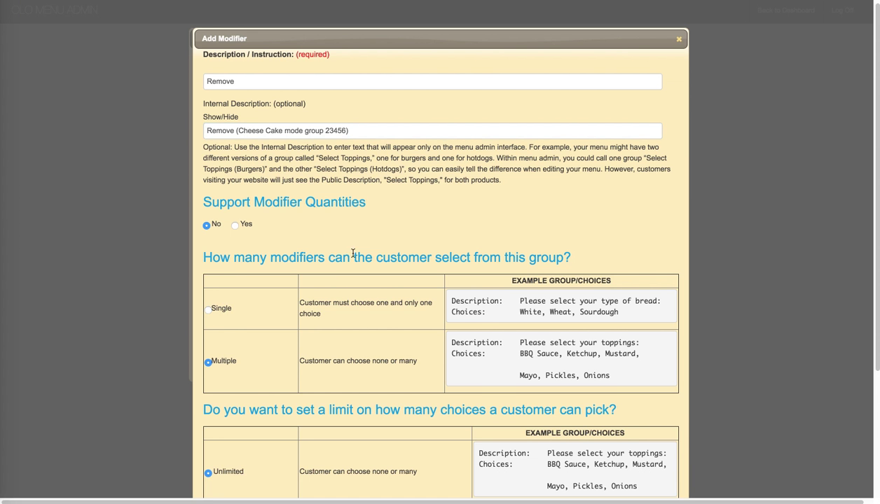
scroll(343, 280, down, 5)
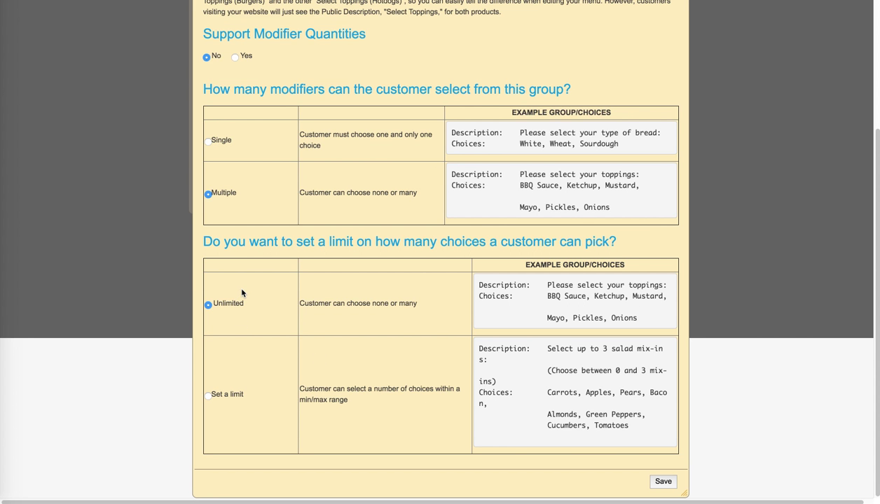
click(660, 482)
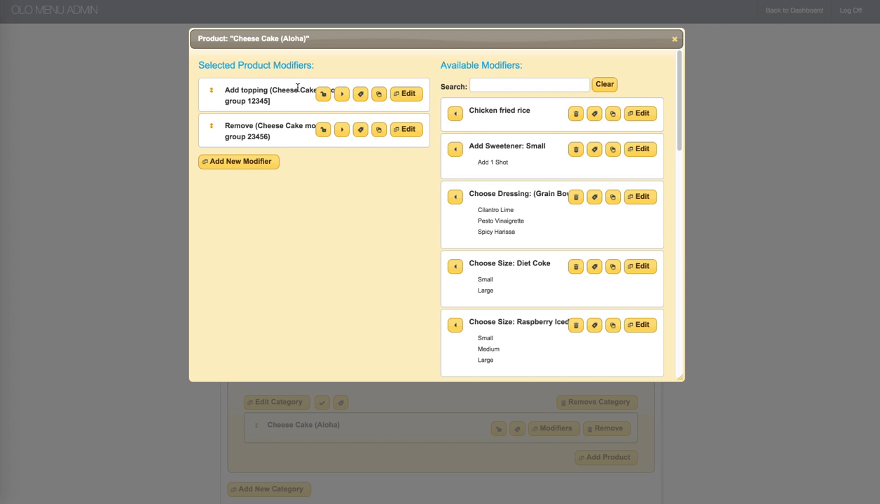
Open the modifier settings of the Cheese Cake product's Remove modifier
click(404, 95)
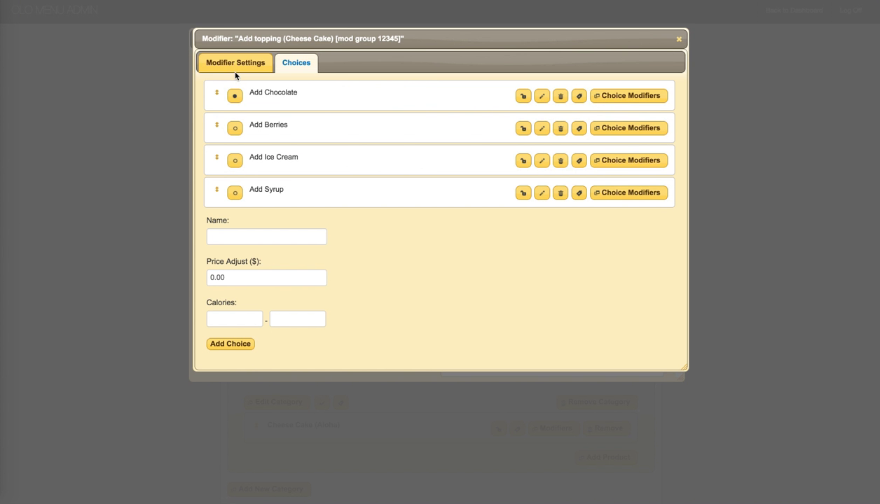
click(677, 39)
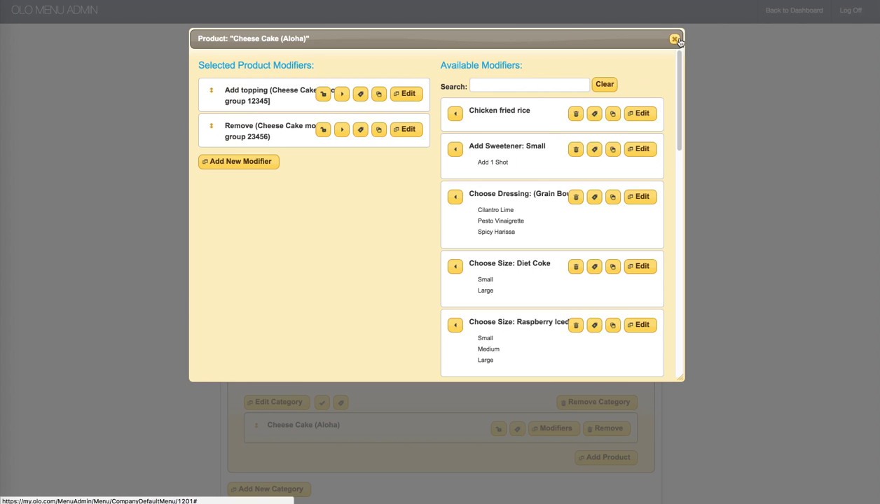
click(407, 133)
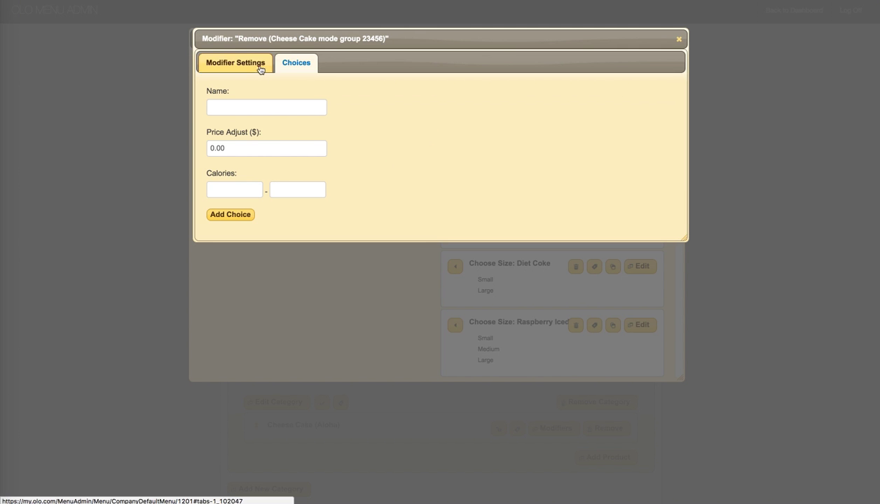
click(257, 65)
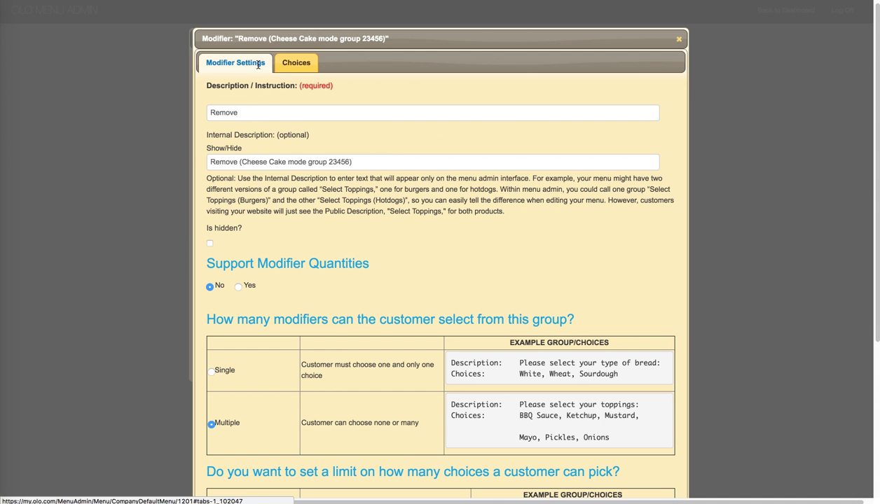
Correct the internal description to "Remove (Cheese Cake) [mode group 23456]" and save the modifier
click(286, 162)
text(()
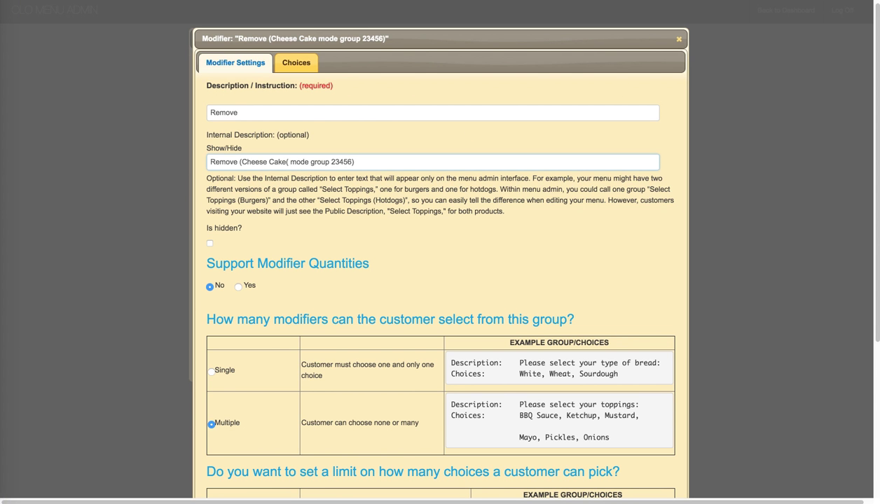
key(BackSpace)
text())
click(290, 164)
text(()
key(BackSpace)
text([)
click(362, 161)
key(BackSpace)
text(])
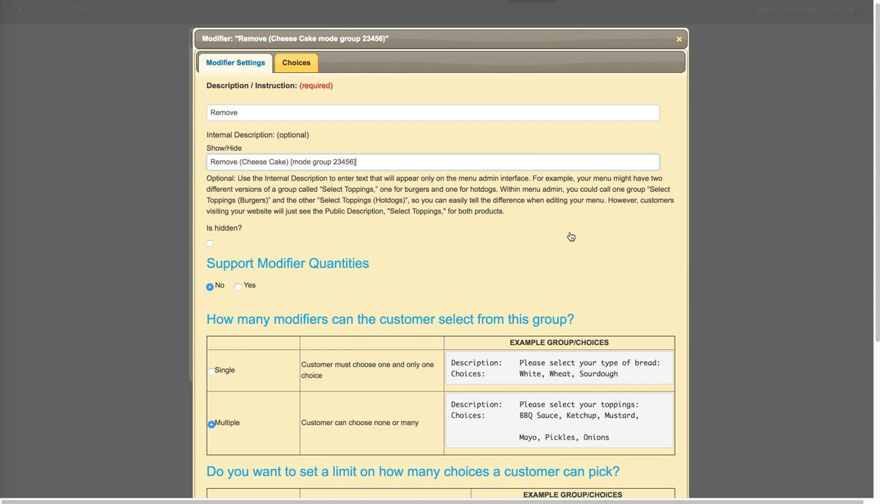
scroll(521, 238, down, 5)
click(662, 484)
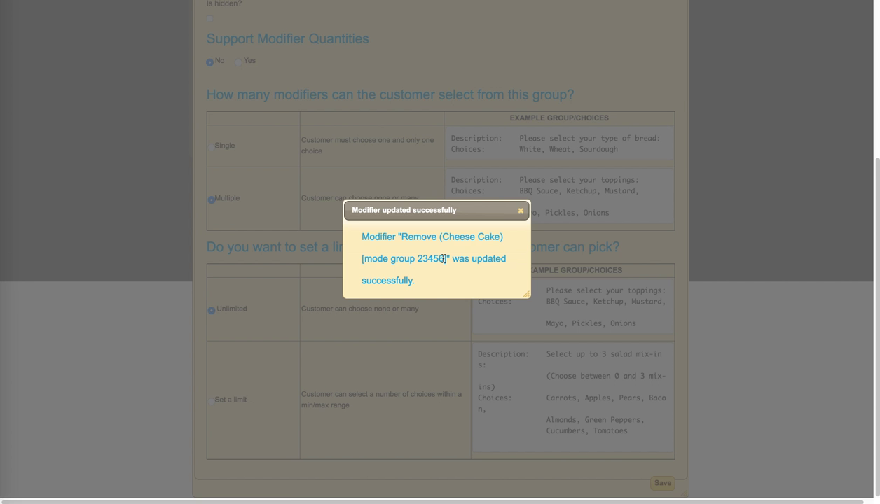
click(520, 210)
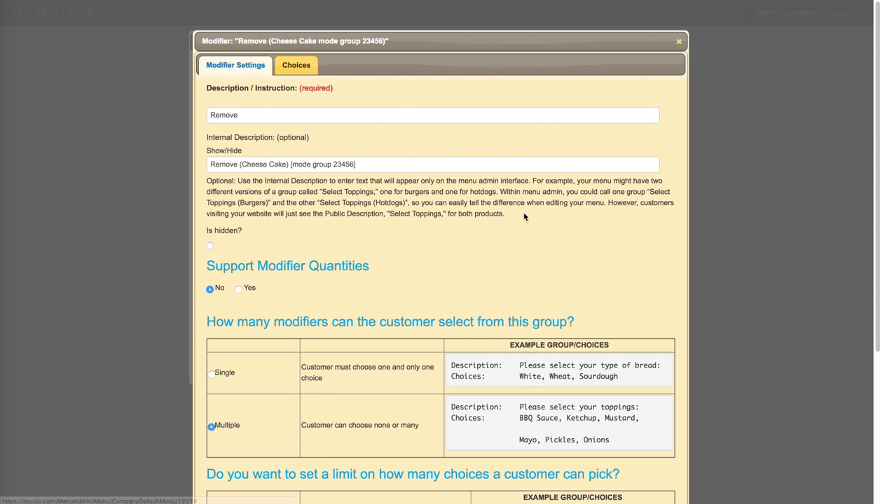
Add a choice named "No Whipped Cream" to the Cheese Cake product's Remove modifier
click(306, 64)
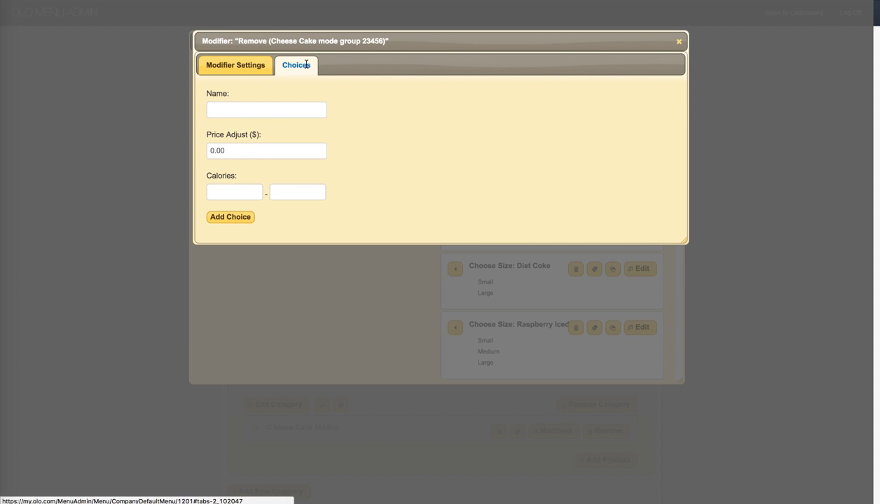
click(235, 114)
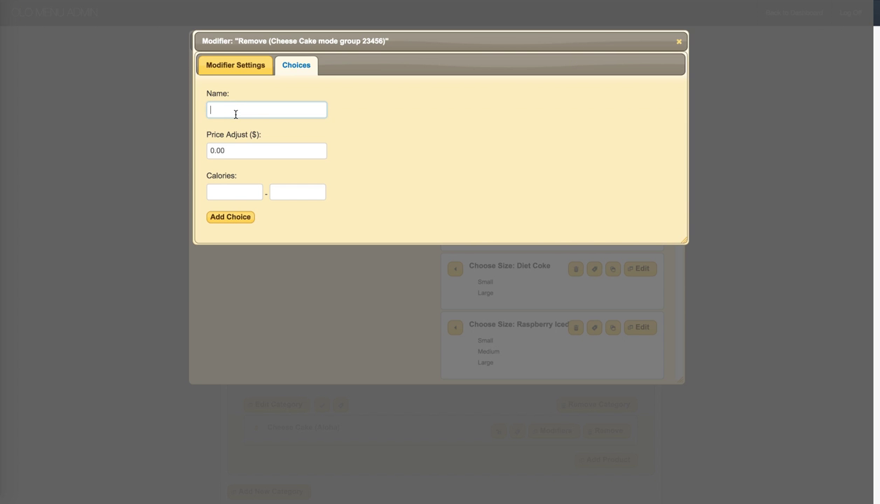
text(No)
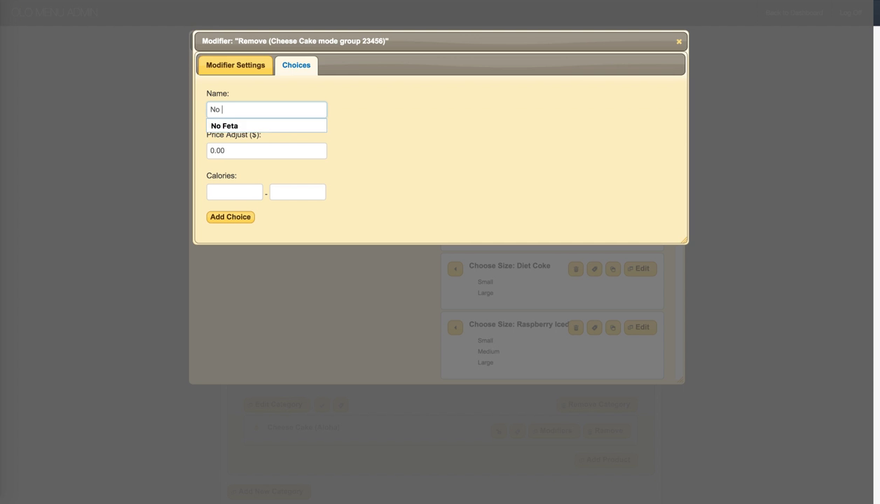
text(Whipped Cream)
key(Return)
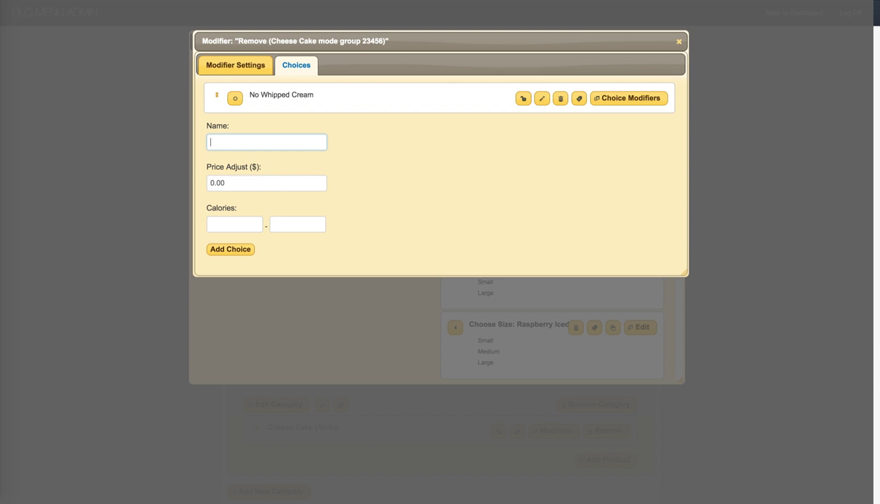
Add the choice "No Chocolate Shaving" to the Remove modifier and return to the company menu
text(No)
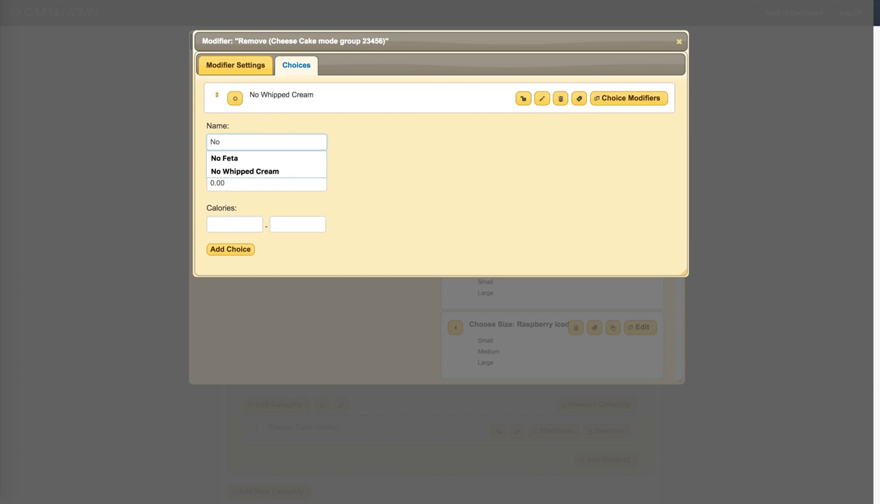
text( C)
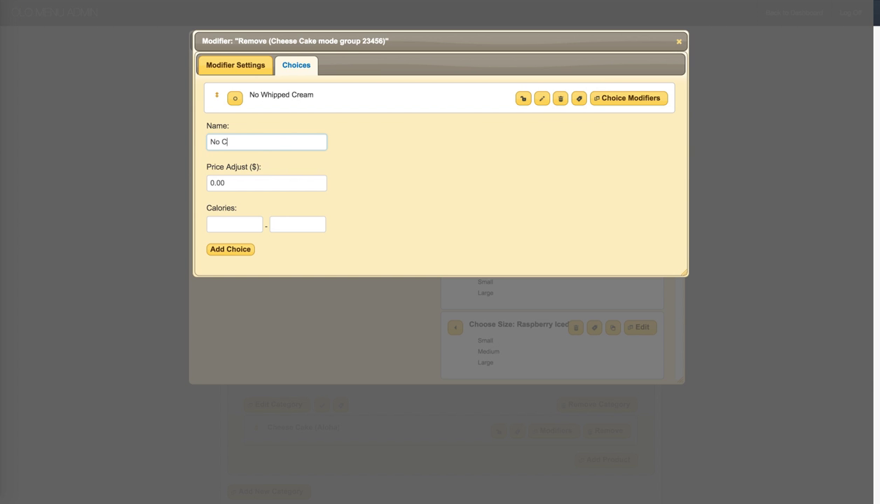
text(hocolate Shan)
text(ing)
key(Return)
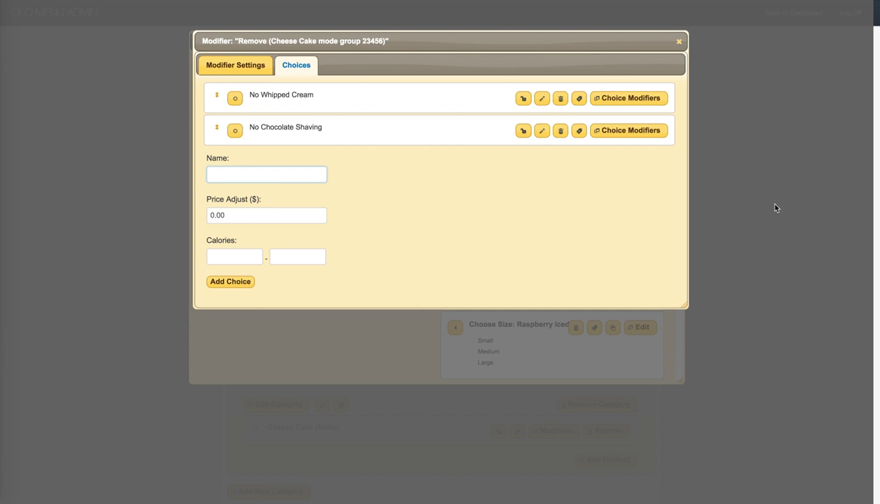
click(679, 42)
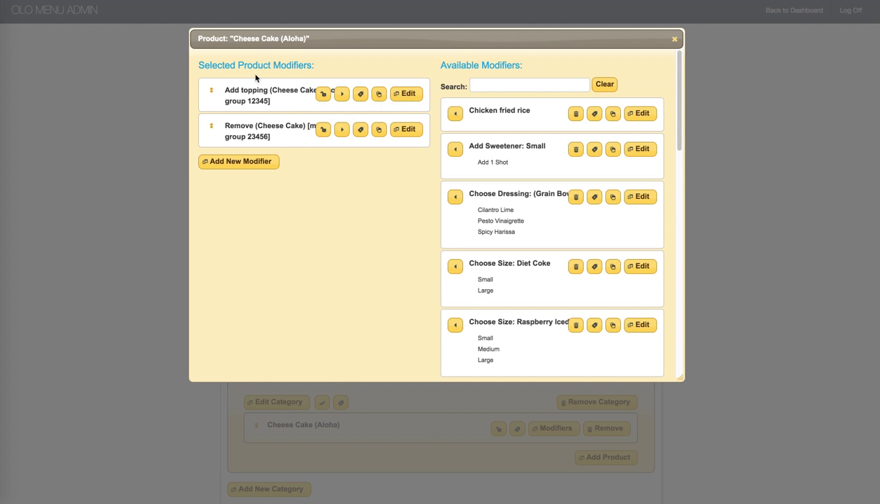
click(674, 39)
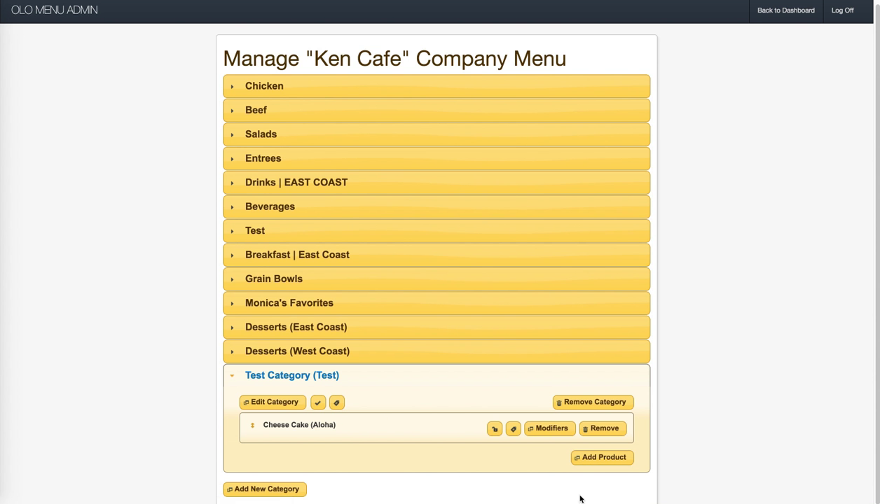
Start a new product in Test Category (Test) and name it "Chocolate Chip Cheese Cake"
click(608, 465)
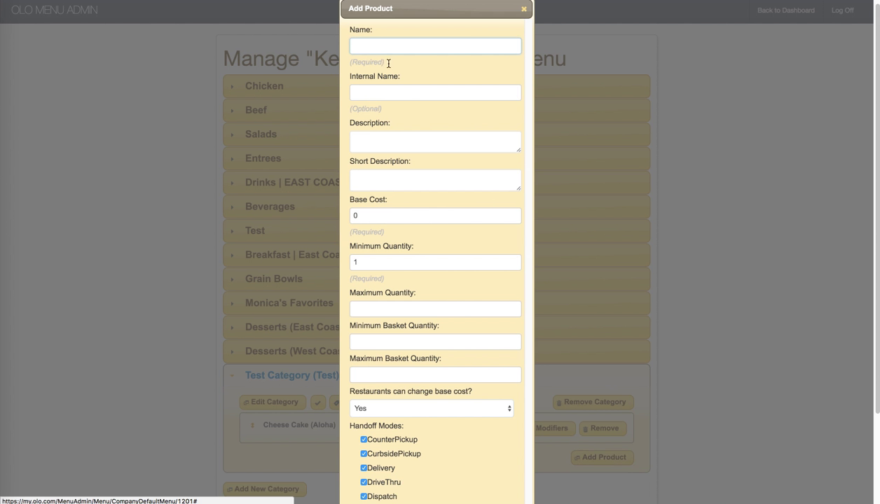
click(373, 47)
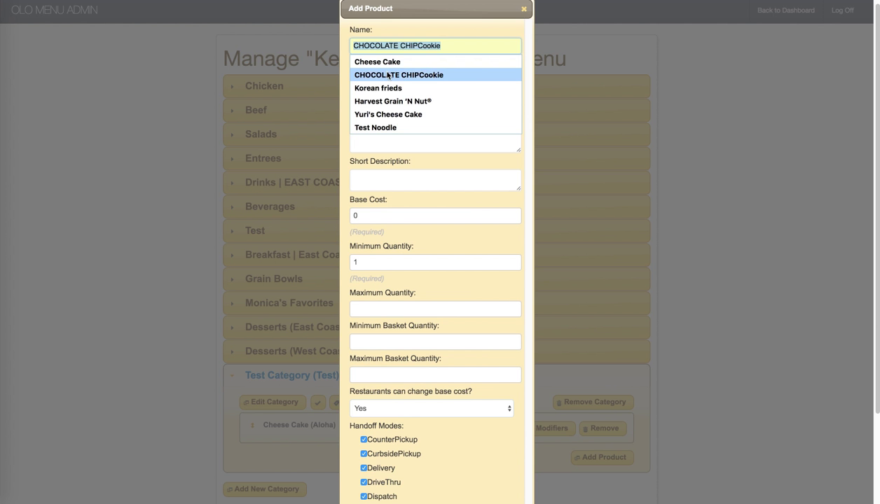
click(382, 74)
drag(400, 45, 328, 41)
text(Chocolate Chip Chee)
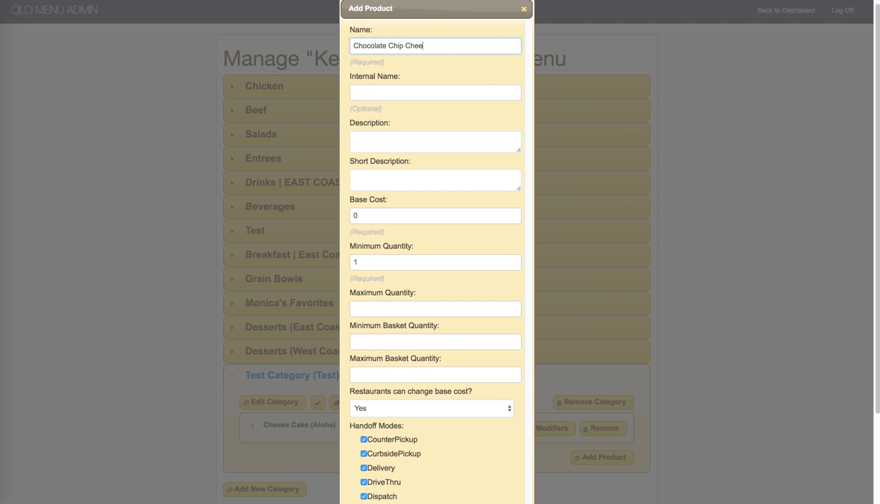
text(se Cake)
Reuse the product name to set the internal name to "Chocolate Chip Cheese Cake (Aloha)"
triple_click(457, 46)
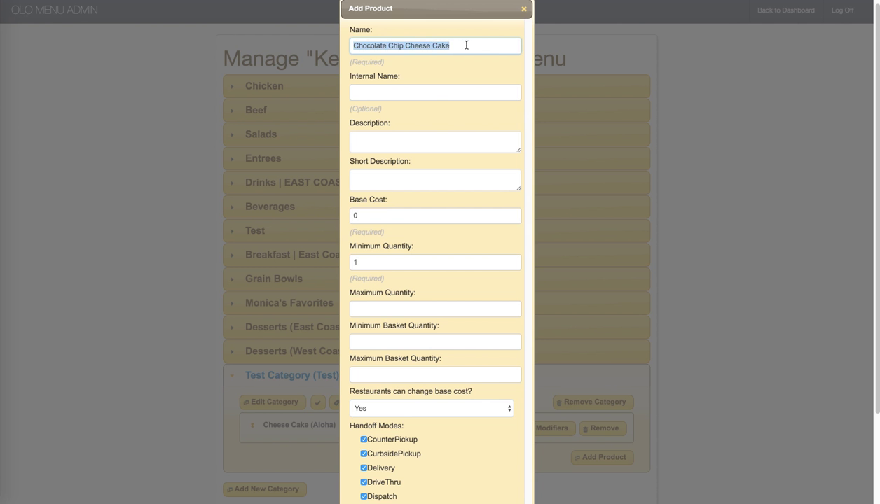
key(ctrl+c)
click(428, 94)
key(ctrl+v)
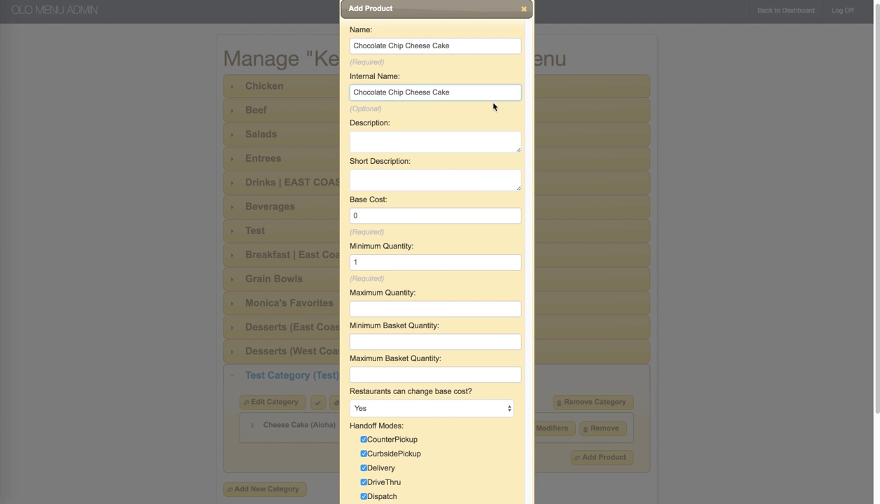
text((aloha)
text(A)
Set the new product's description to "Best Chocolate Chip Cheese Cake" and save the product
click(443, 146)
key(ctrl+v)
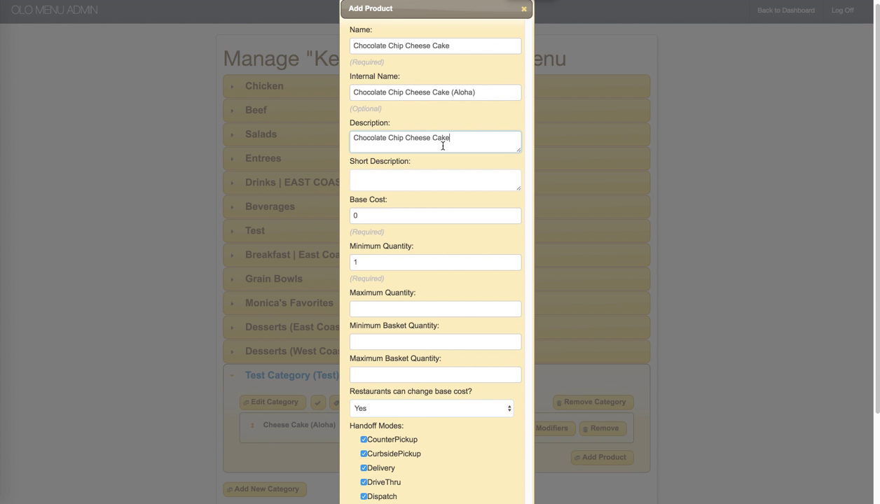
click(353, 138)
text(Best)
scroll(442, 405, down, 3)
click(509, 489)
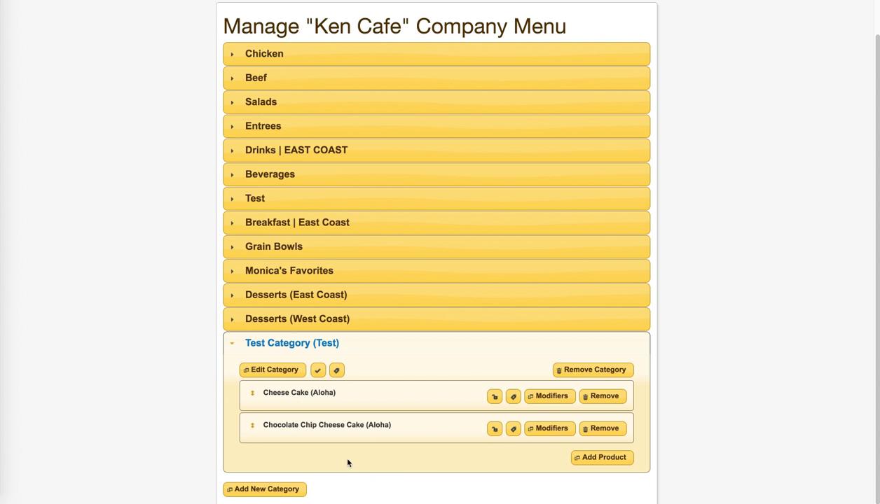
In the Chocolate Chip Cheese Cake product's modifiers, assign the existing Add topping (Cheese Cake) group and remove it again
click(566, 427)
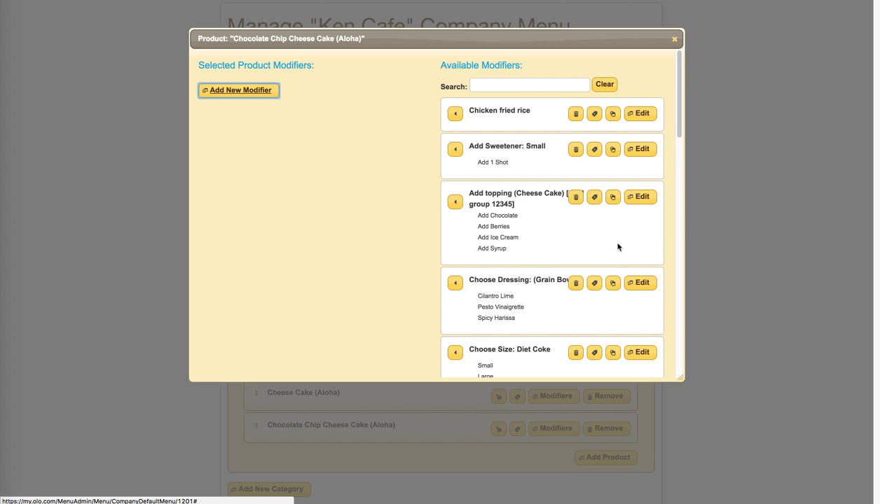
click(455, 202)
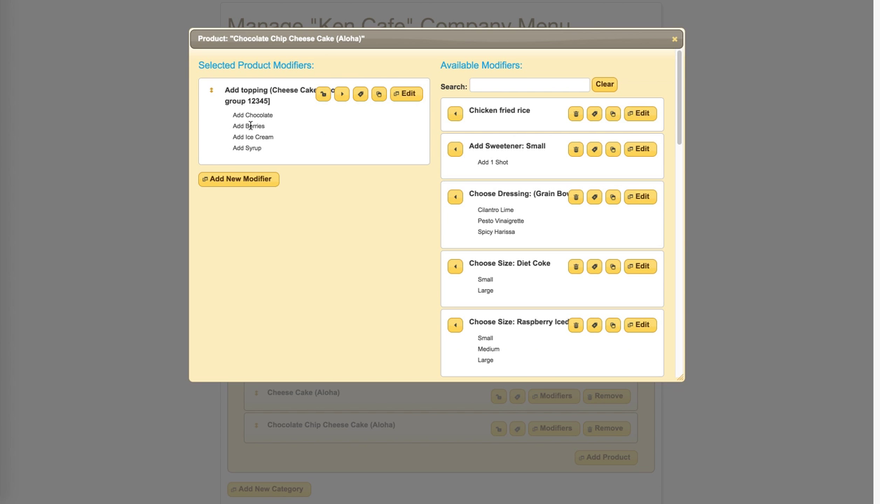
click(341, 94)
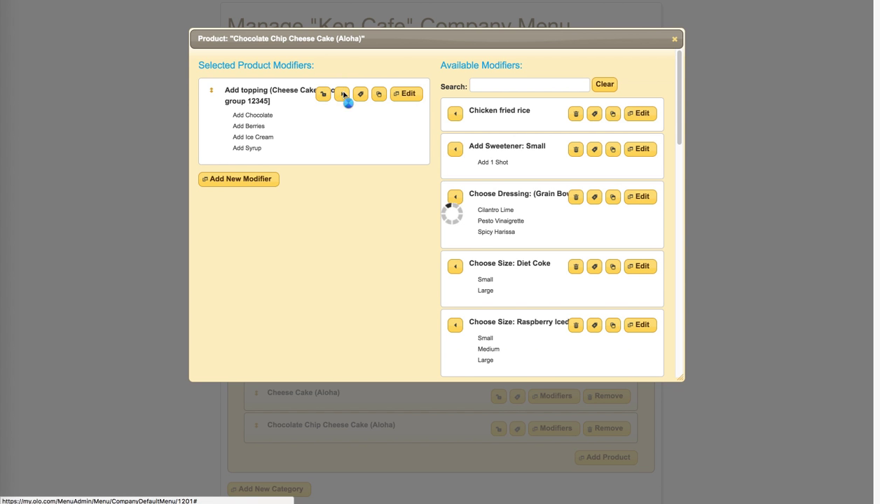
Start duplicating the available Add topping (Cheese Cake) group, entering "Add topping (Chocolate Chip CHeese Cake" as the new internal description
scroll(599, 243, down, 3)
scroll(600, 249, up, 3)
scroll(600, 250, down, 10)
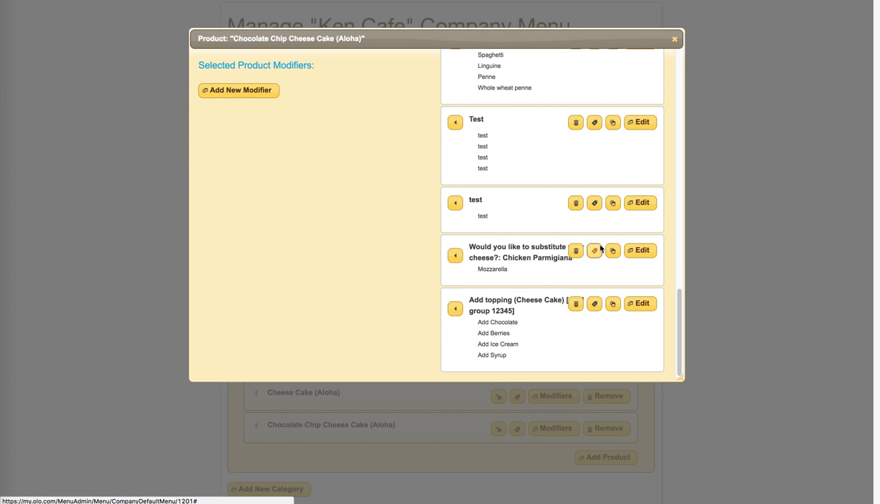
click(612, 306)
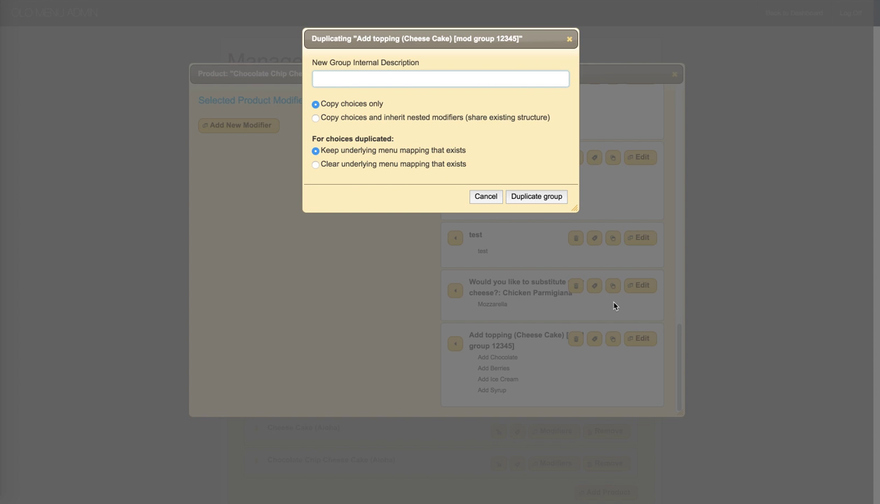
click(347, 79)
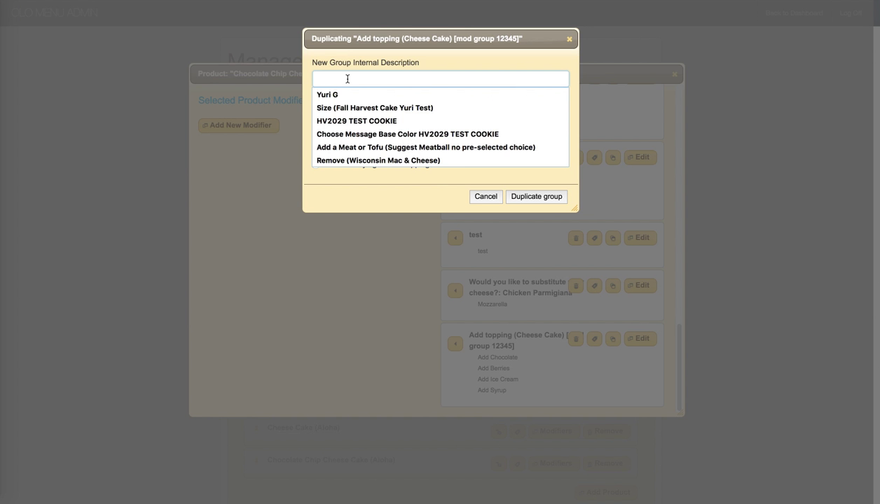
text(Add)
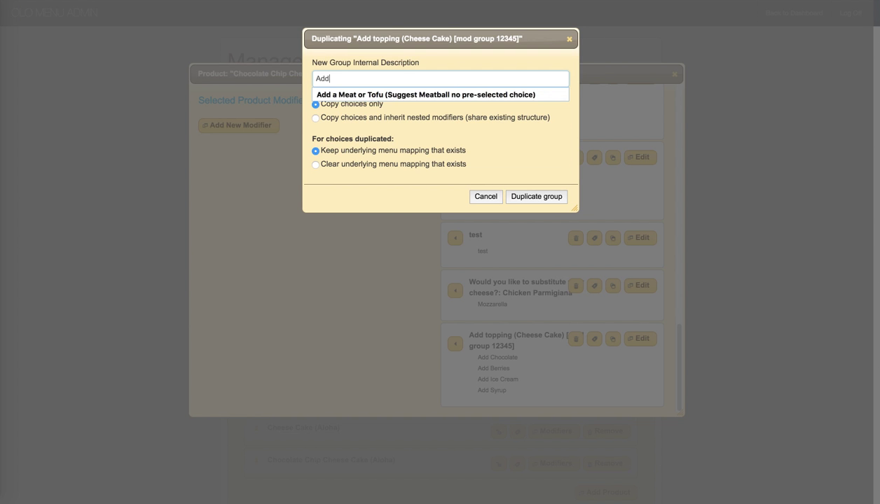
text( topping ()
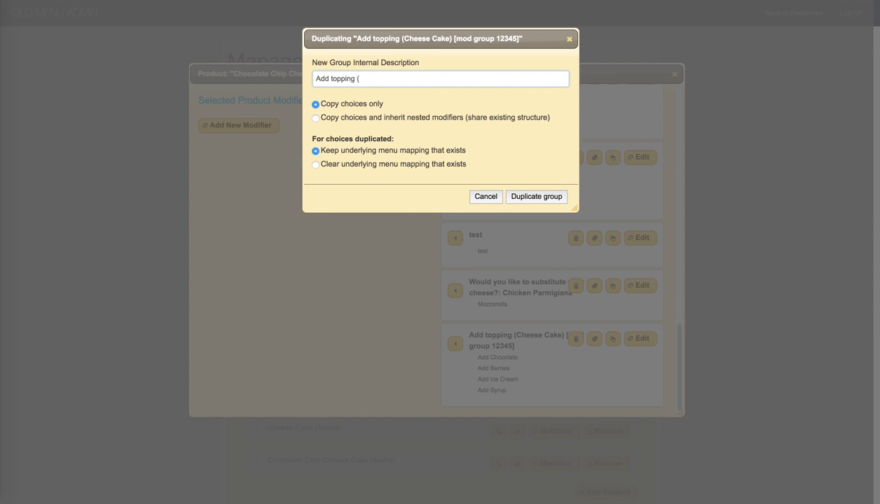
text(hocolate Chip CHeese Cake)
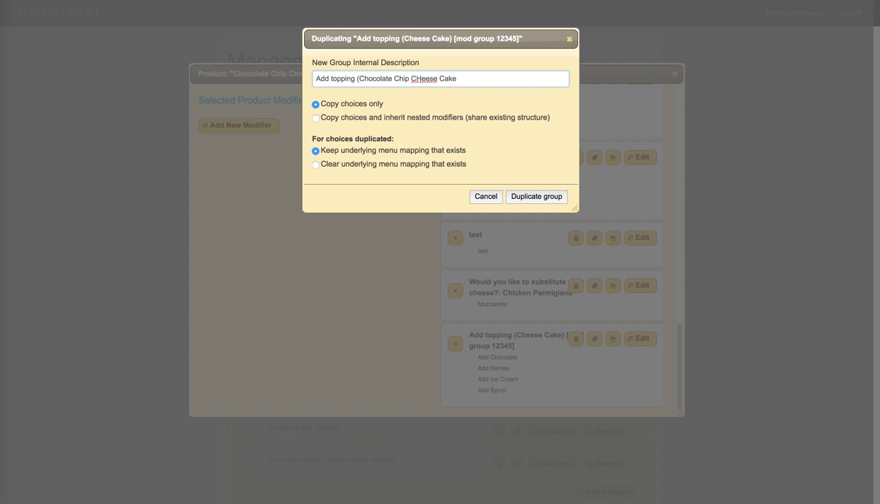
Correct the internal description to "Add topping (Chocolate Chip Cheese Cake) [mod group 34567]" and duplicate the group, copying choices only
click(418, 78)
key(BackSpace)
click(465, 80)
text())
click(415, 78)
text(h)
click(474, 81)
text([mod group 34567)
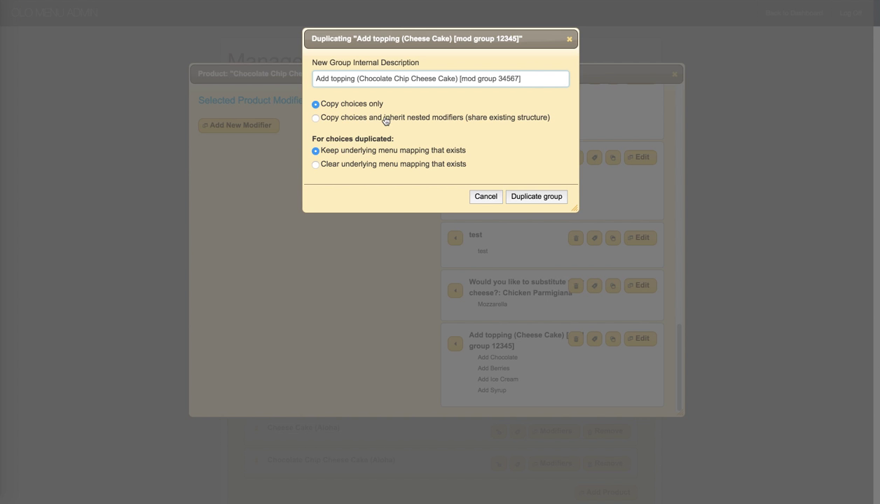
click(538, 203)
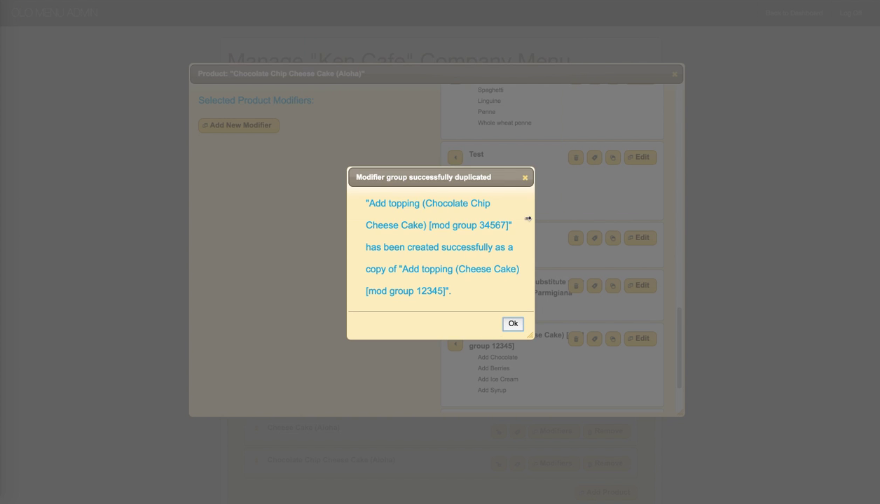
click(511, 323)
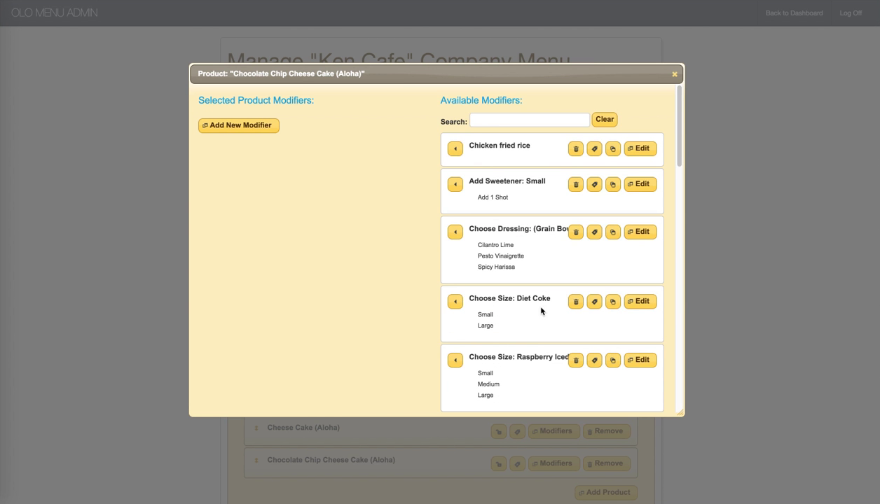
Assign the duplicated Add topping (Chocolate Chip Cheese Cake) group to the Chocolate Chip Cheese Cake product
scroll(537, 284, down, 15)
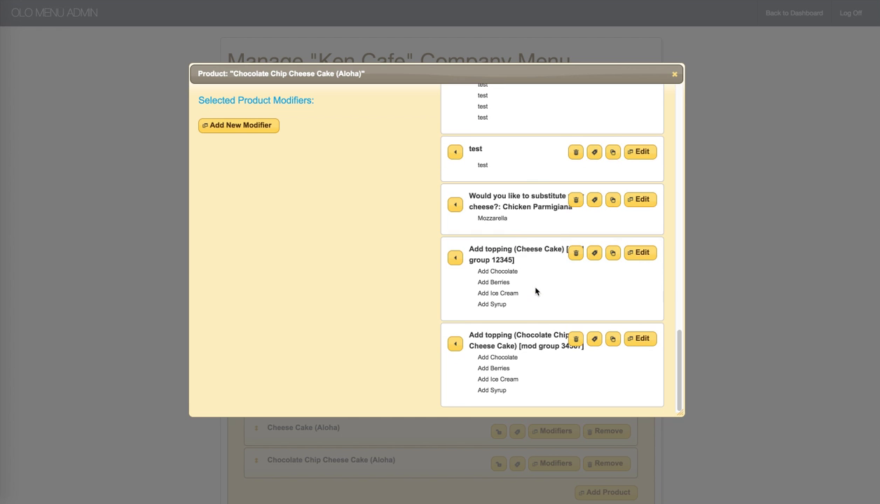
click(454, 344)
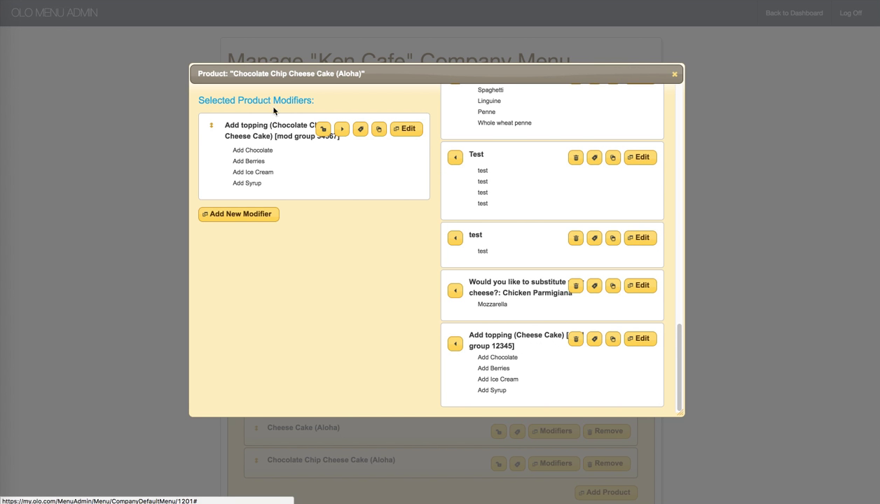
Review the selection settings, limits and choices of the Chocolate Chip Cheese Cake product's Add topping group
click(409, 133)
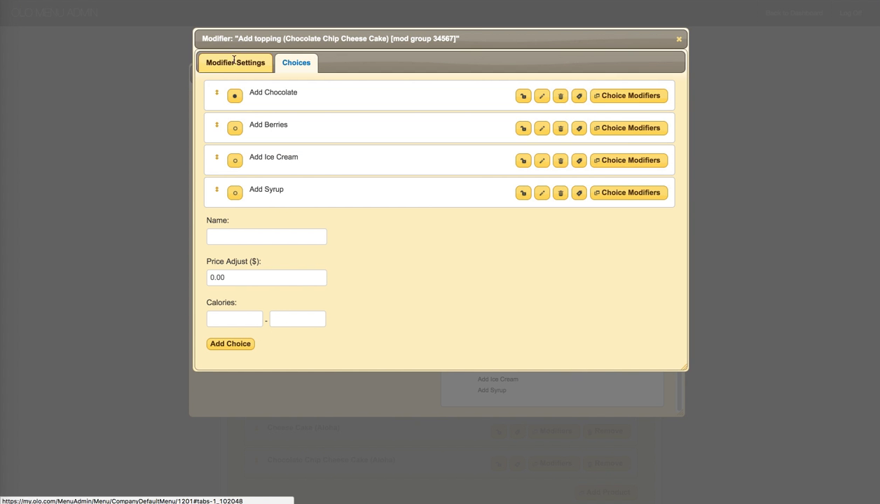
click(234, 66)
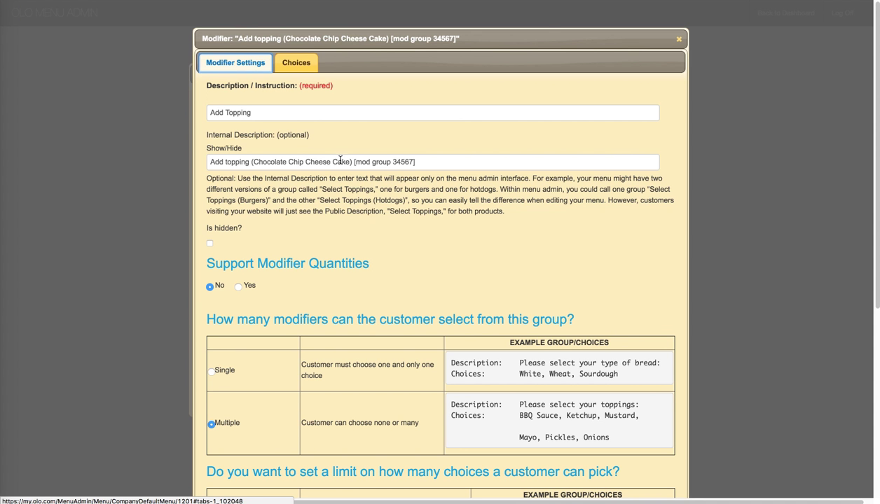
scroll(595, 249, down, 5)
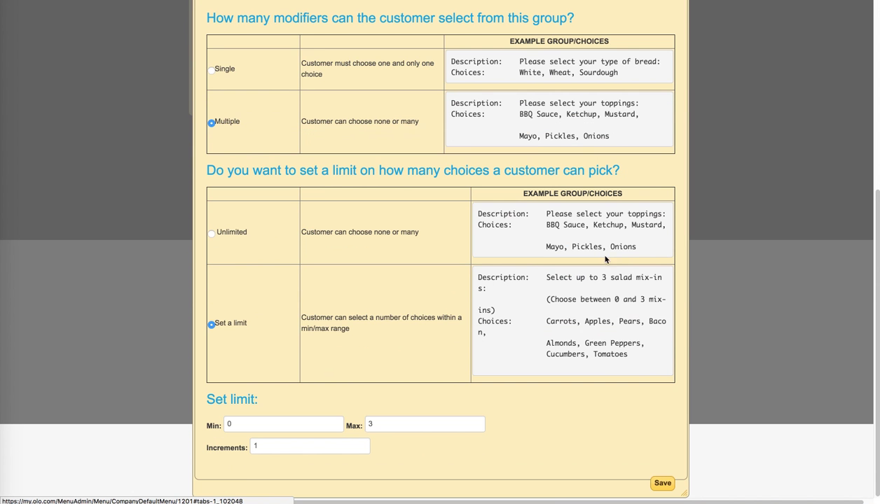
scroll(283, 267, up, 5)
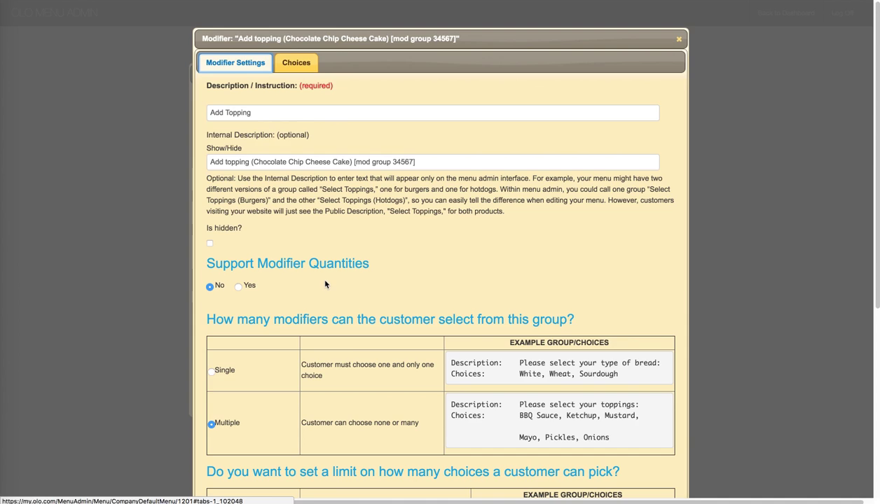
click(292, 64)
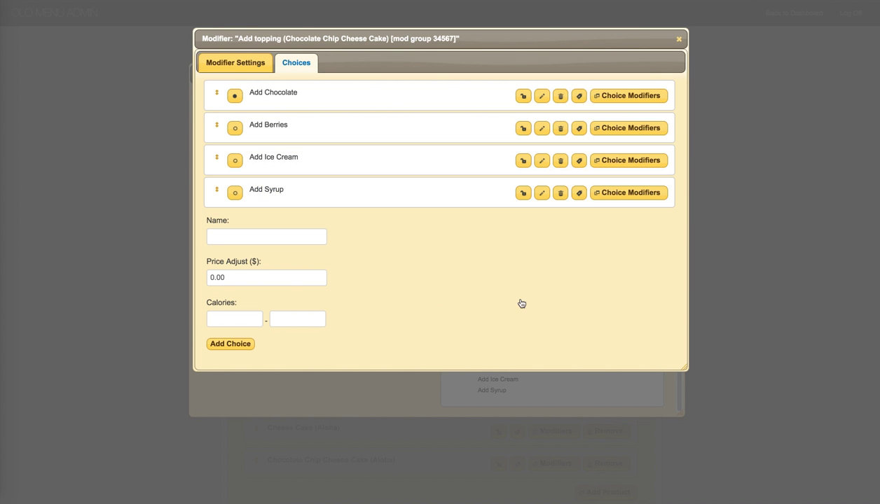
Add the choice "Add Extra Chocolate Shaving" to the Add topping (Chocolate Chip Cheese Cake) group and close the group
click(267, 241)
text(Add)
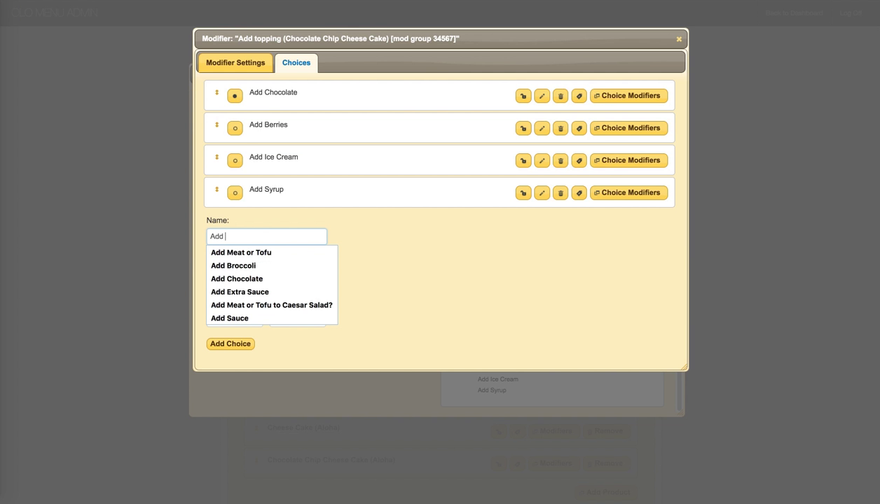
text( Choc)
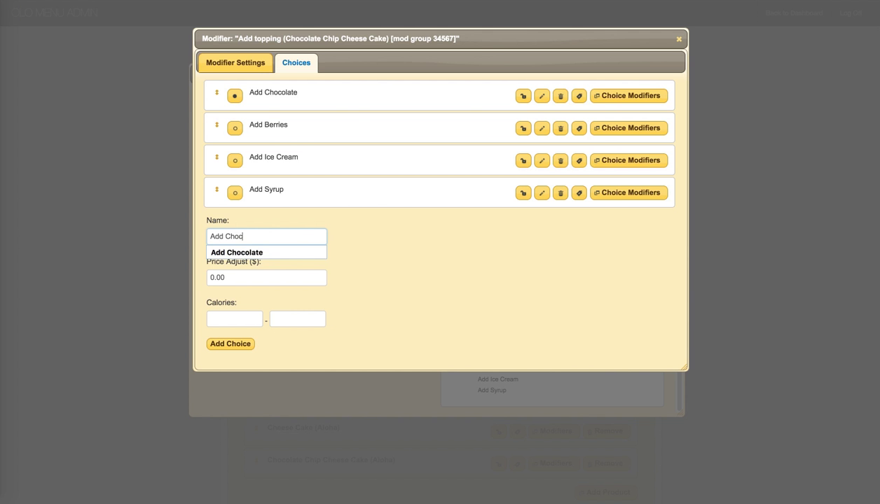
text(olate)
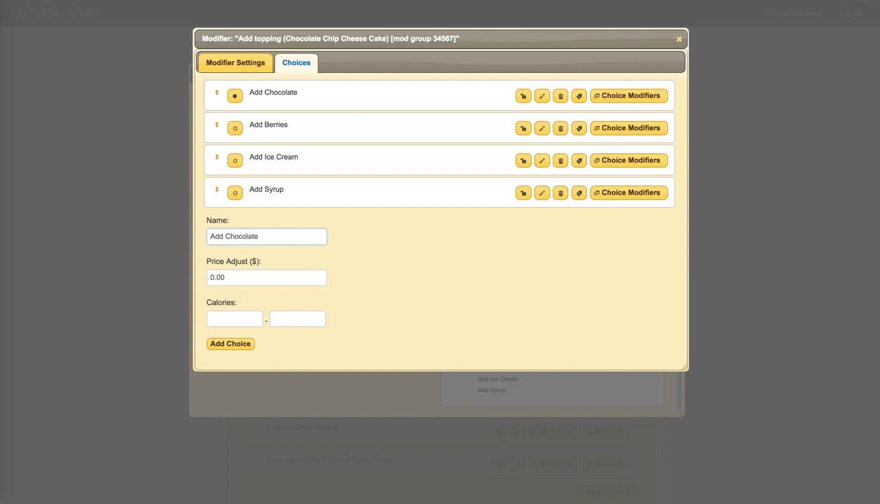
click(225, 236)
text(Extra)
click(283, 237)
text(Shaving)
click(217, 343)
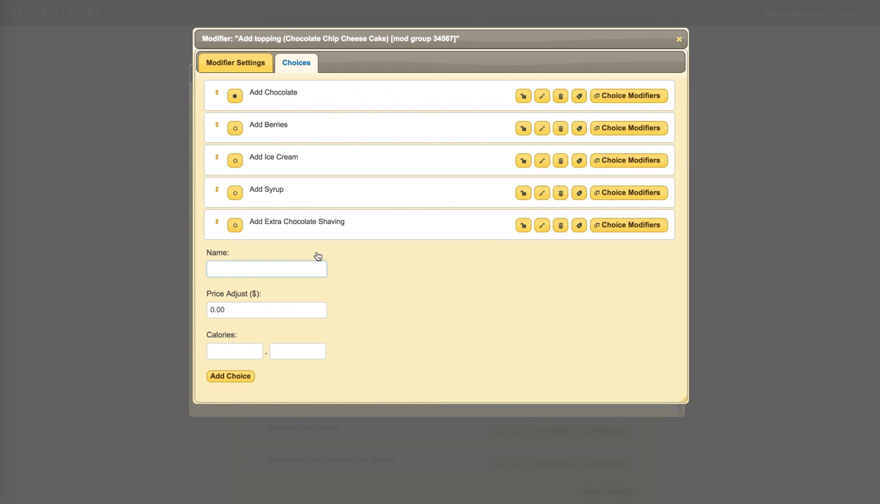
click(678, 39)
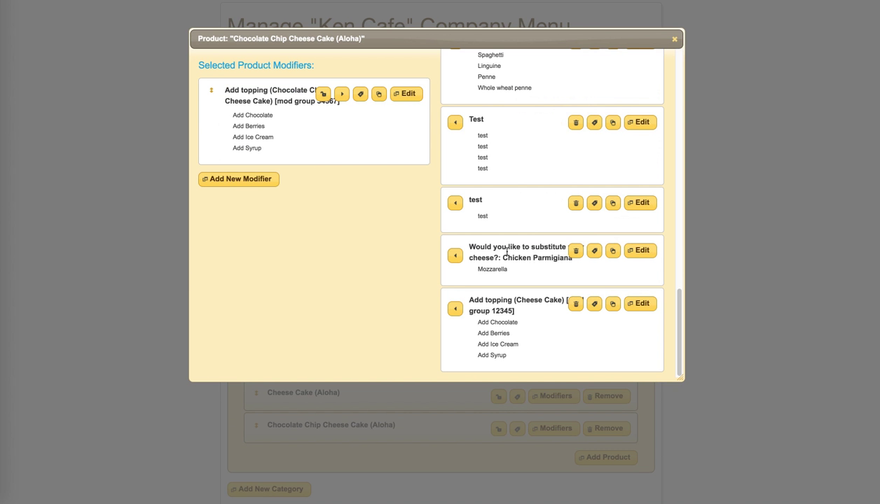
Assign the available Remove (Cheese Cake) [mod group 23456] group to the Chocolate Chip Cheese Cake product
scroll(521, 260, up, 1)
scroll(522, 259, up, 15)
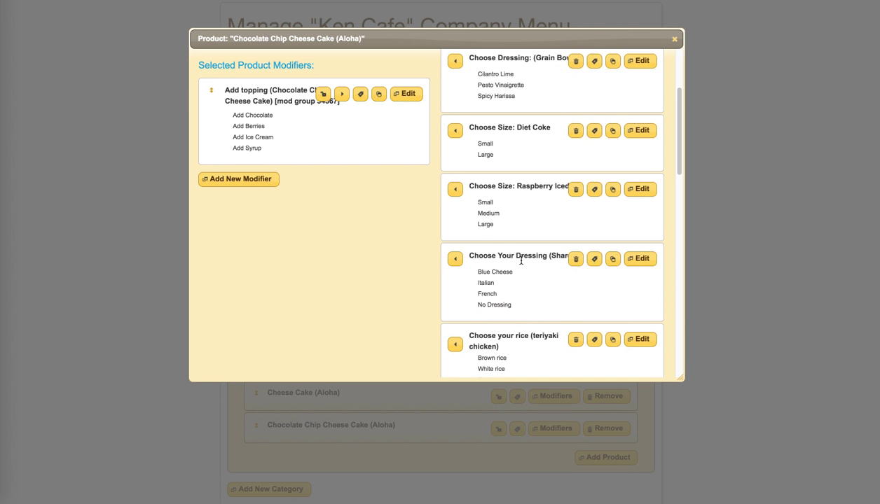
scroll(538, 213, down, 10)
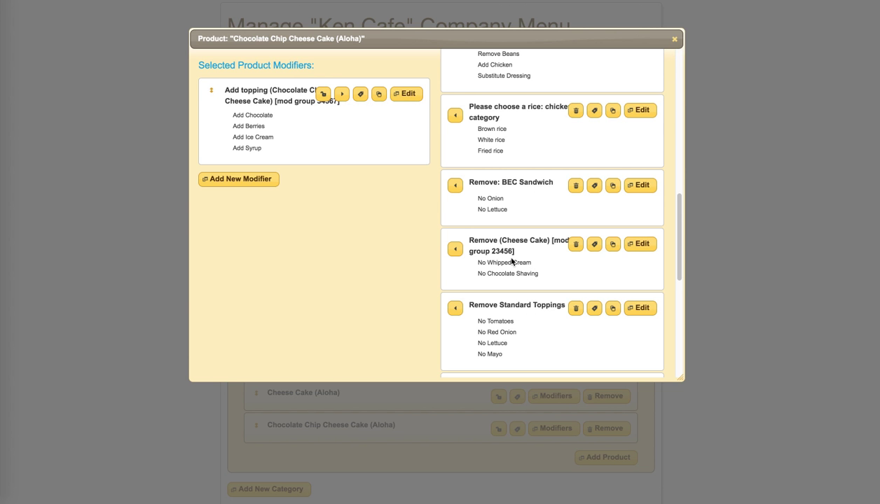
click(454, 250)
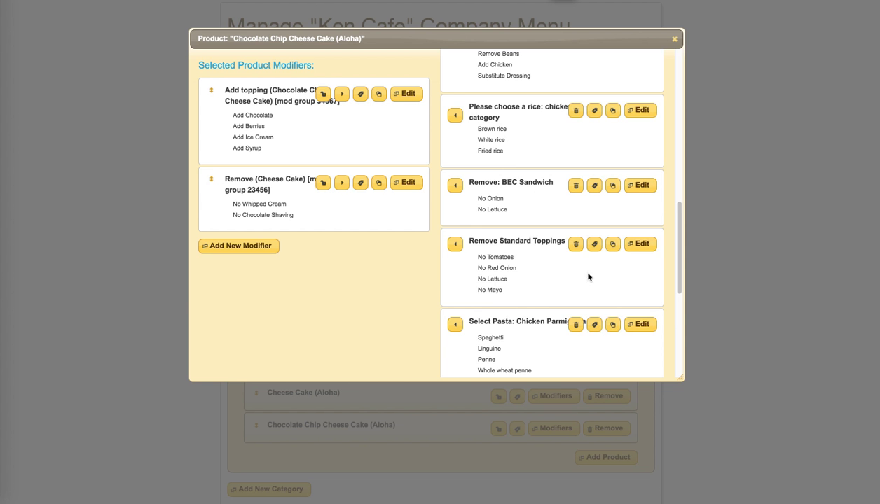
scroll(589, 271, down, 5)
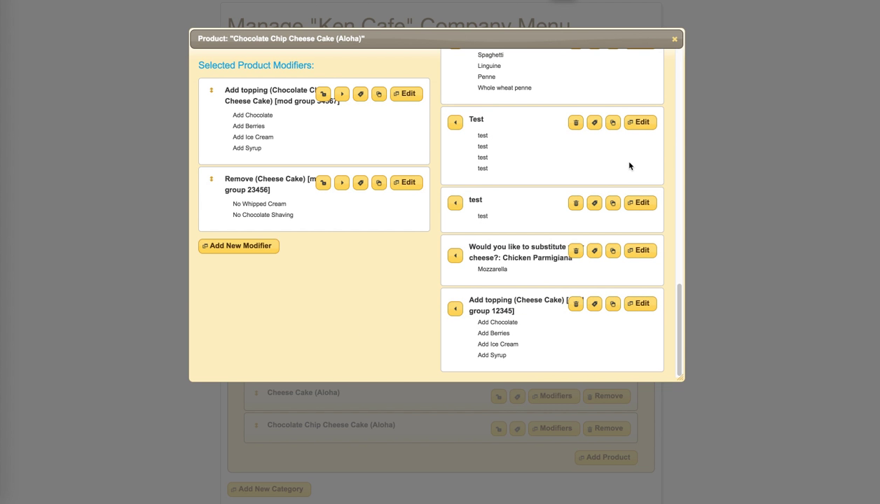
Start a new choice modifier for Add Ice Cream in the Chocolate Chip Cheese Cake topping group, with the description "Fried Ice Cream"
click(408, 97)
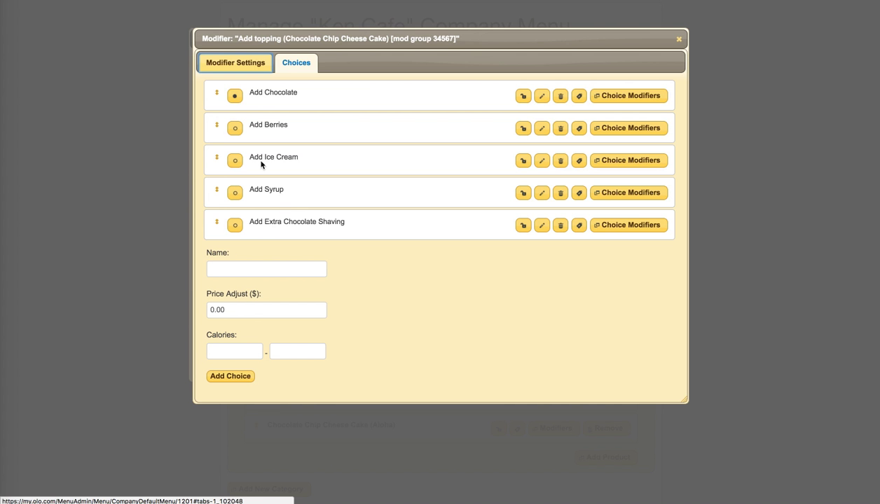
click(630, 161)
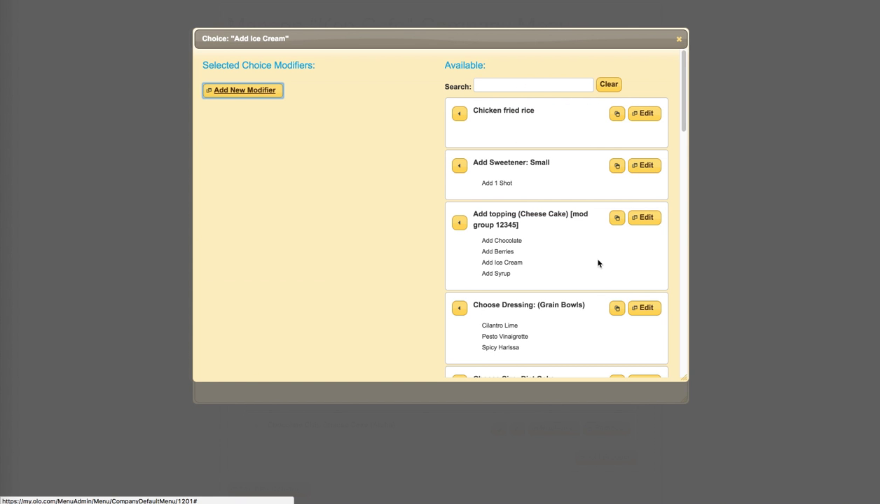
click(245, 94)
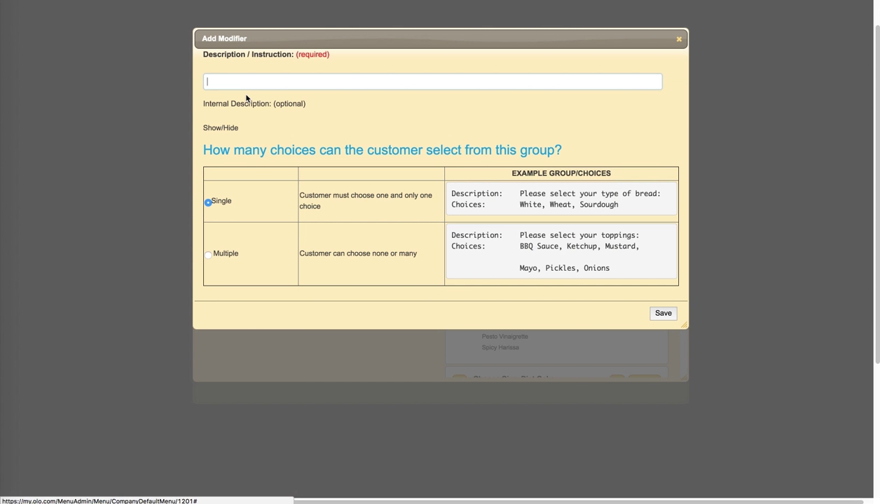
click(247, 84)
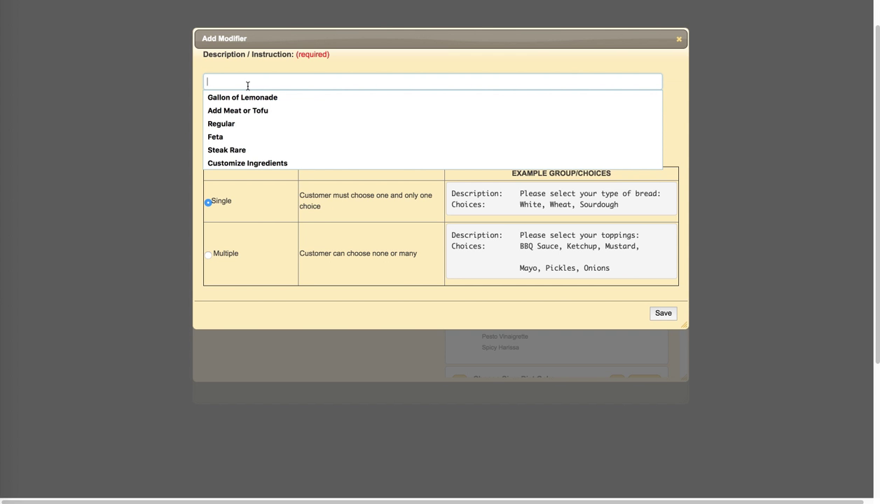
text(Frie)
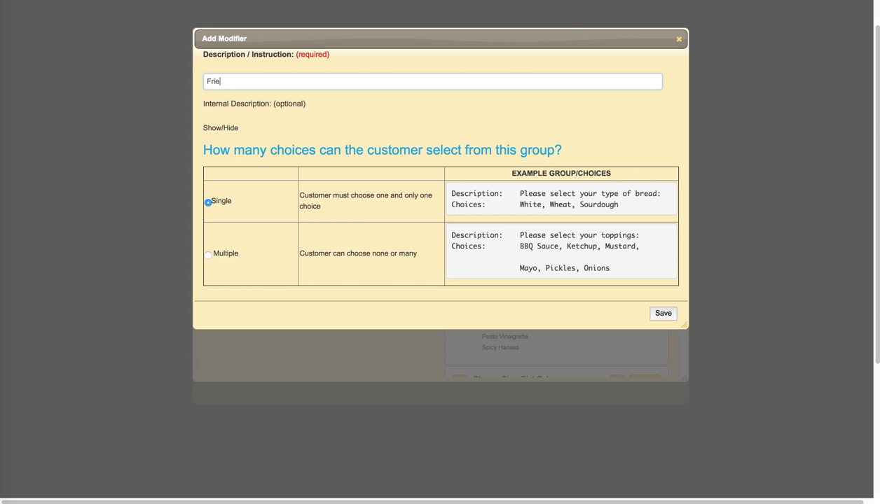
text(d Ice Cream)
Reveal the new modifier's optional internal description field and copy the "Fried Ice Cream" description text
click(233, 105)
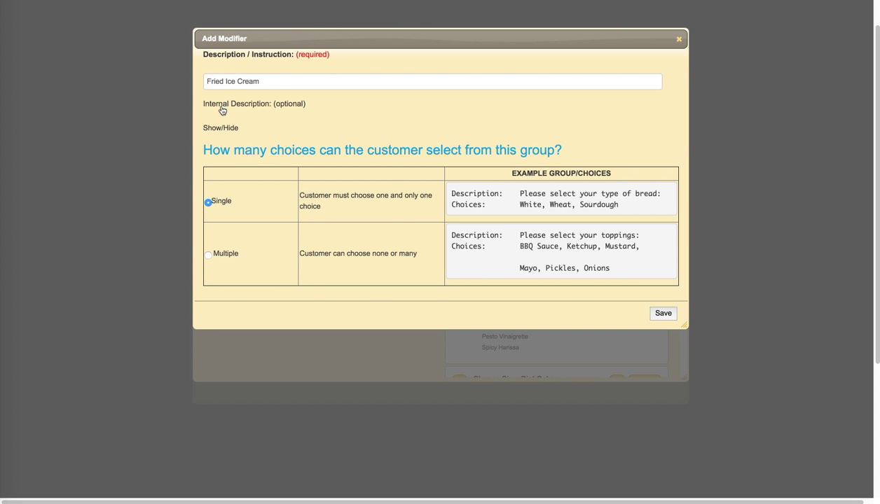
click(222, 131)
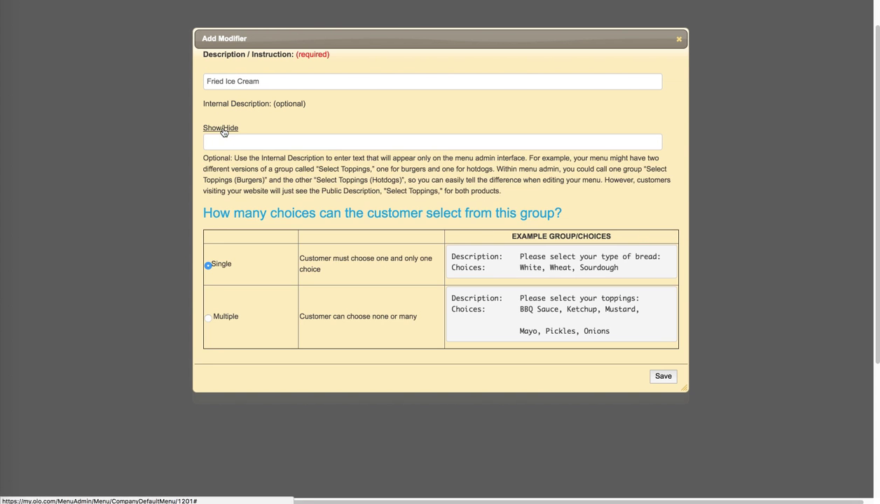
triple_click(261, 81)
key(super+c)
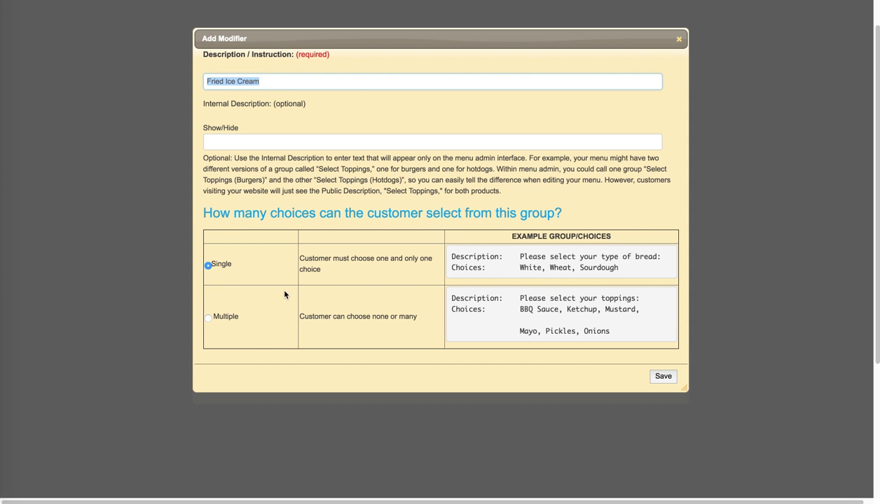
click(264, 320)
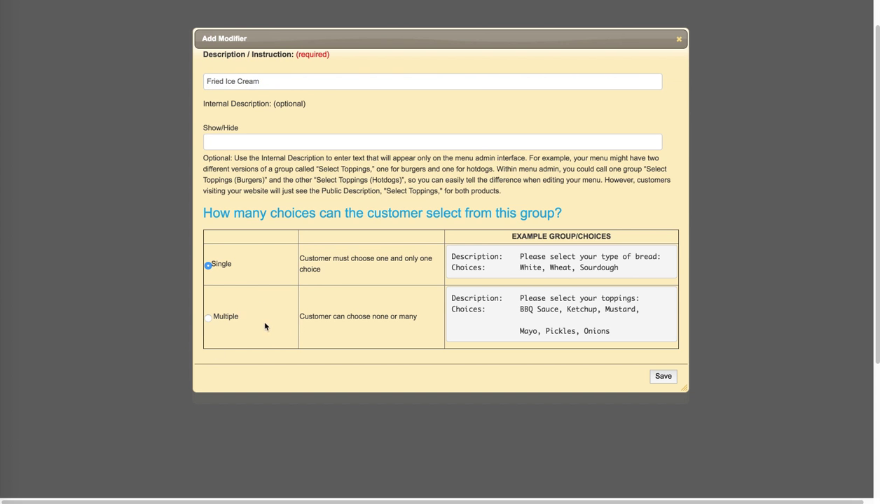
click(209, 319)
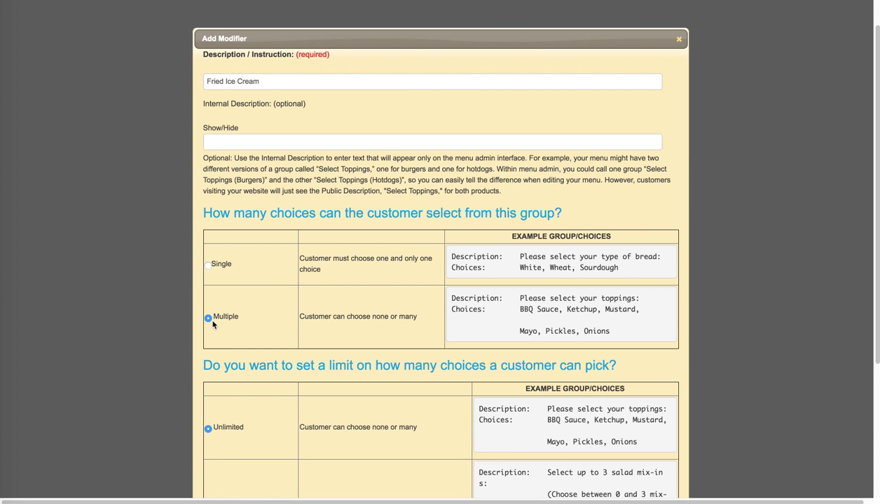
click(208, 265)
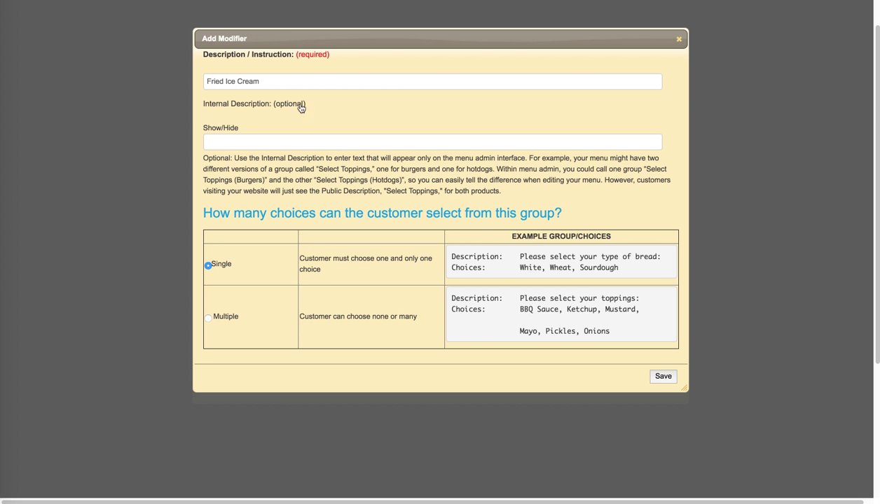
double_click(223, 106)
drag(278, 105, 284, 105)
click(231, 130)
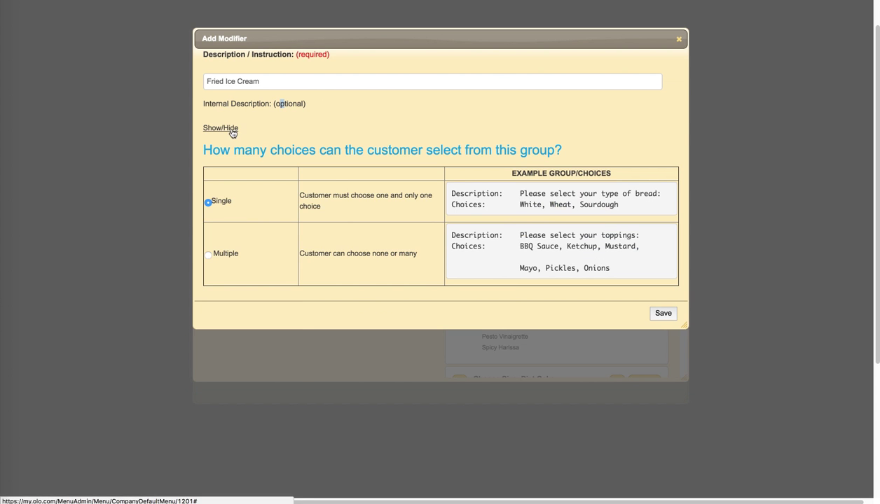
click(242, 109)
triple_click(278, 106)
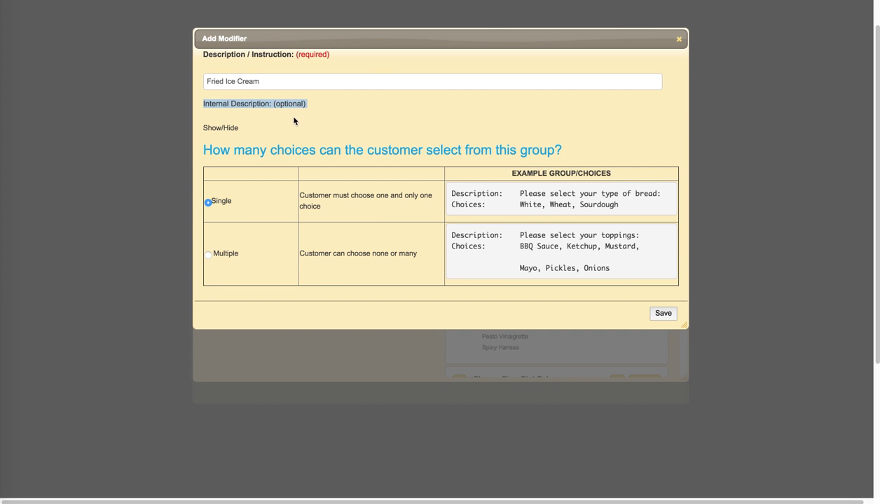
click(293, 118)
click(214, 129)
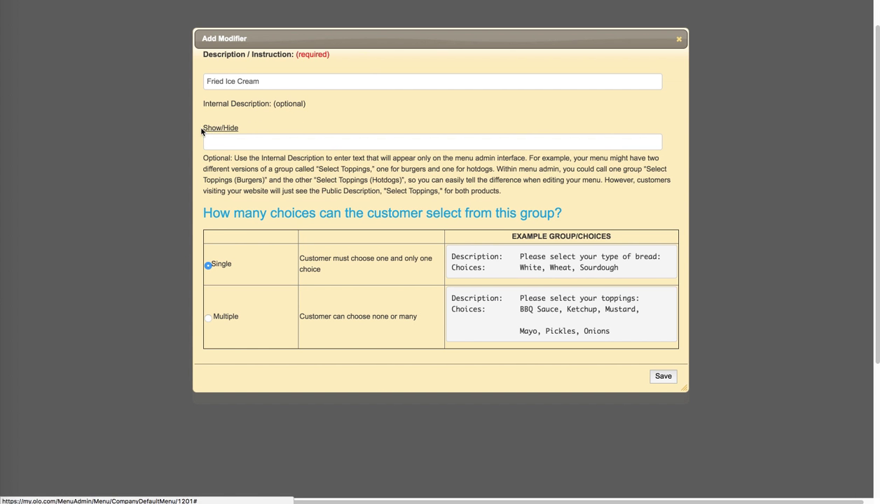
Fill in the internal description as "Fried Ice Cream (Cheese Cake Ice Cream Mod) [mod group 123]", reusing the copied description
click(228, 144)
key(super+v)
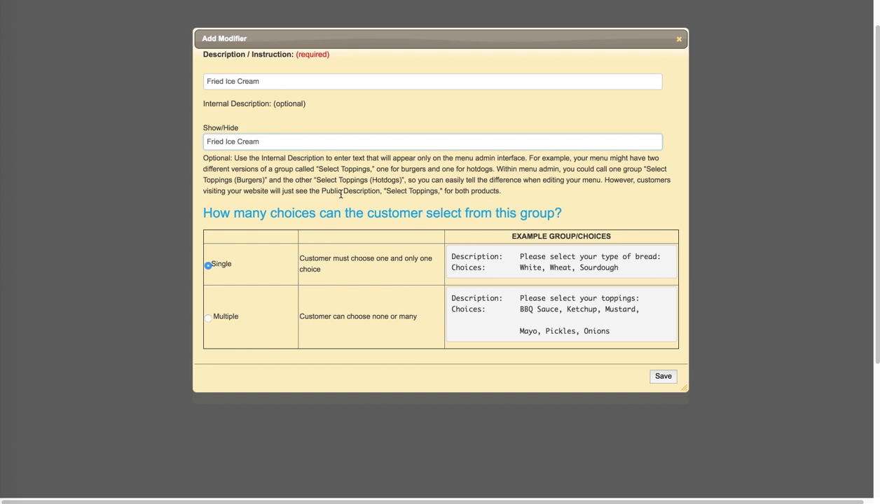
text((Cheese Cake Ice Cream Mod)
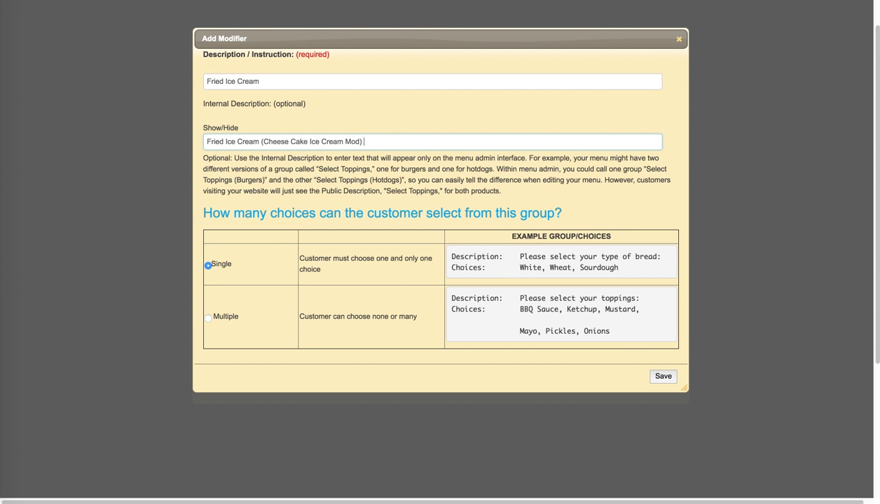
text() [123)
text(mod group)
key(Right)
key(Right)
Allow customers to select multiple choices from the Fried Ice Cream group and save the new modifier
click(208, 319)
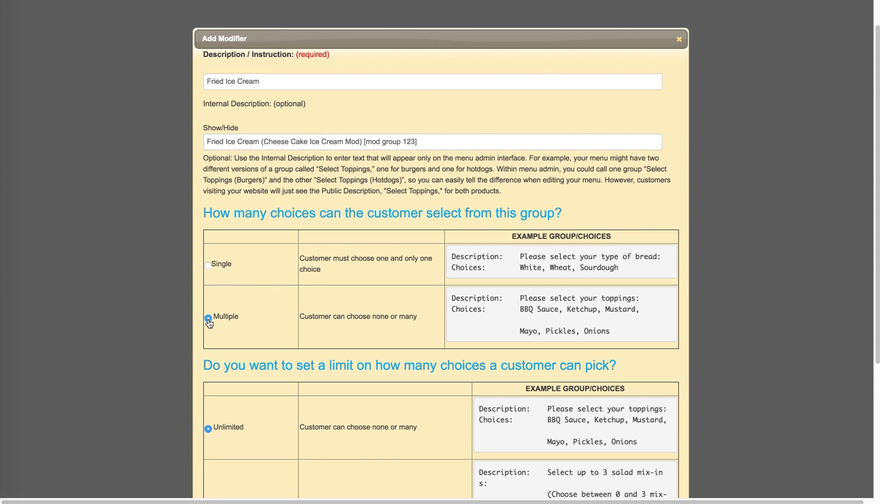
scroll(280, 449, down, 3)
click(663, 413)
Edit the new Fried Ice Cream group and add a choice named "Fried Ice Cream"
click(423, 96)
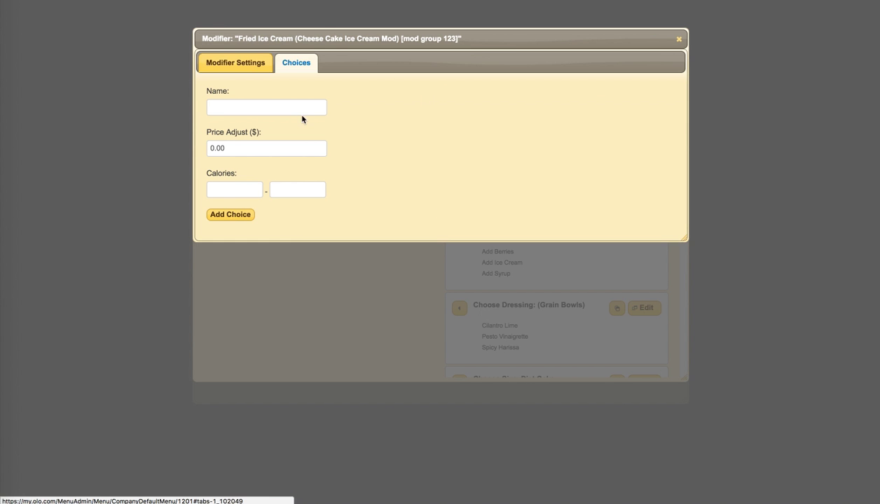
click(303, 106)
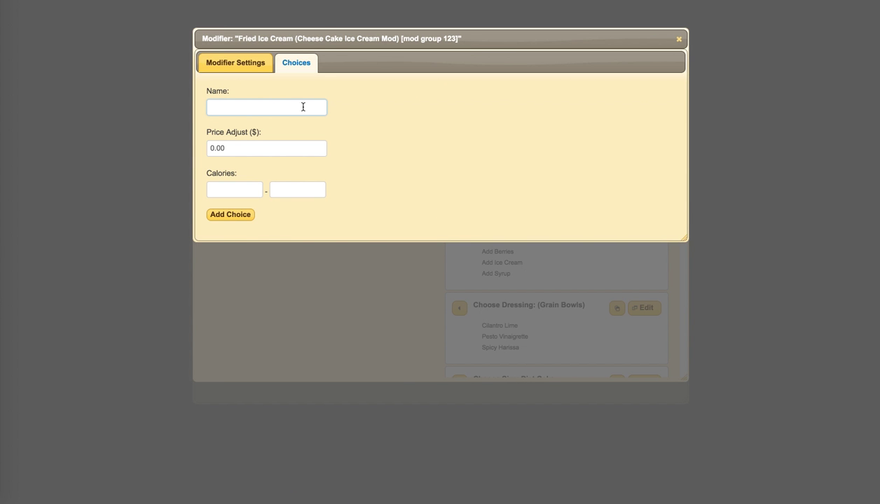
text(Fried Ice Cream)
click(232, 215)
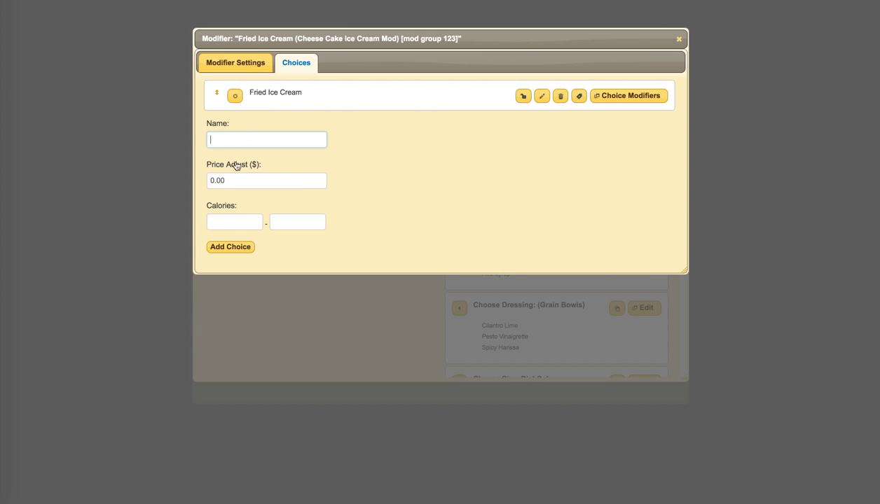
Add a second choice named "Regular Ice Cream Scoop" to the Fried Ice Cream group
text(Regular icec)
key(BackSpace)
key(BackSpace)
key(BackSpace)
key(BackSpace)
key(BackSpace)
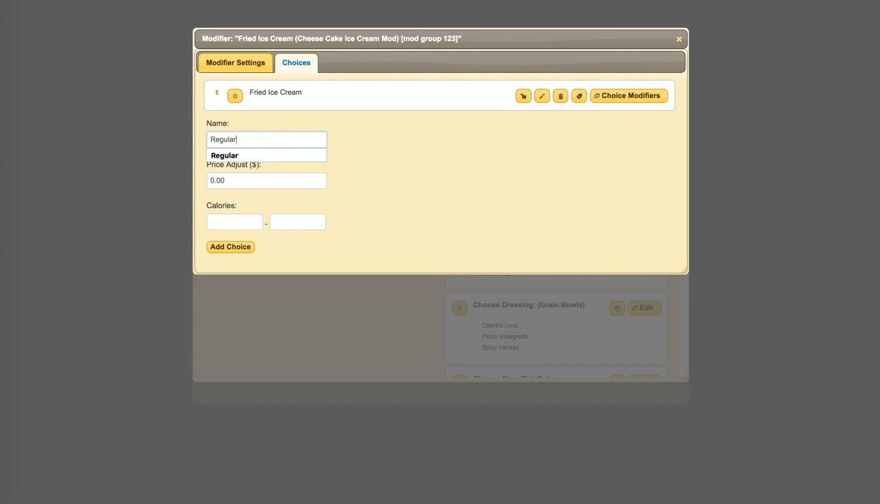
text(Ice Cream S)
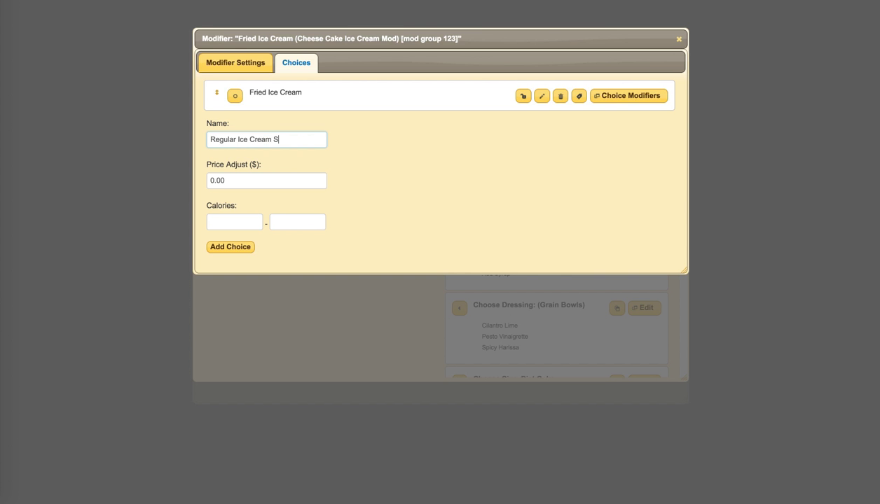
text(coop)
click(237, 247)
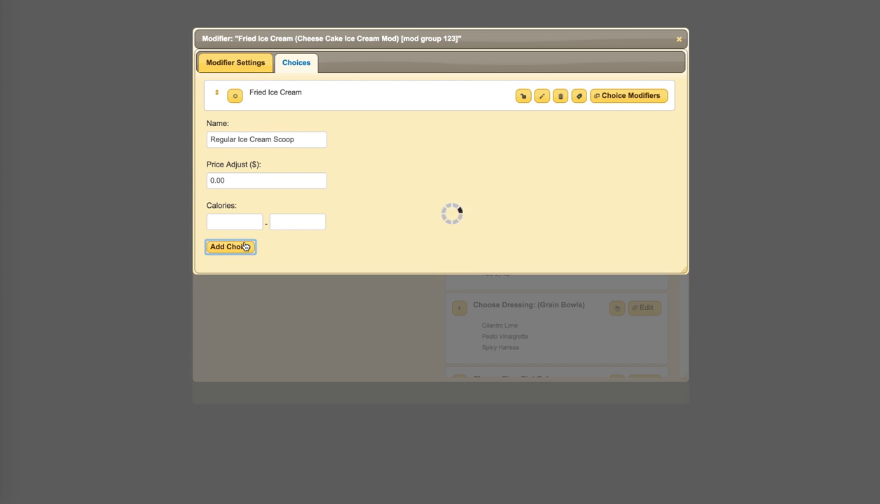
Close the Fried Ice Cream group, the Add Ice Cream choice and the Add topping group, returning to the product's modifiers
click(234, 96)
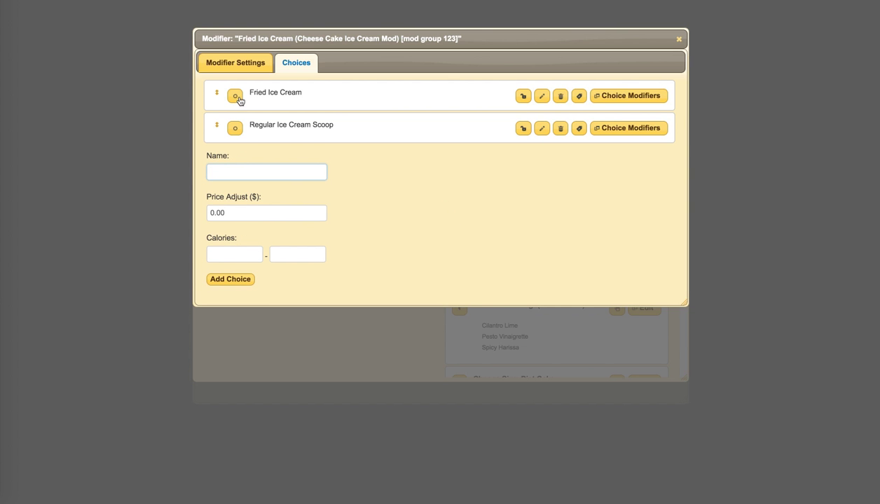
click(679, 39)
click(679, 40)
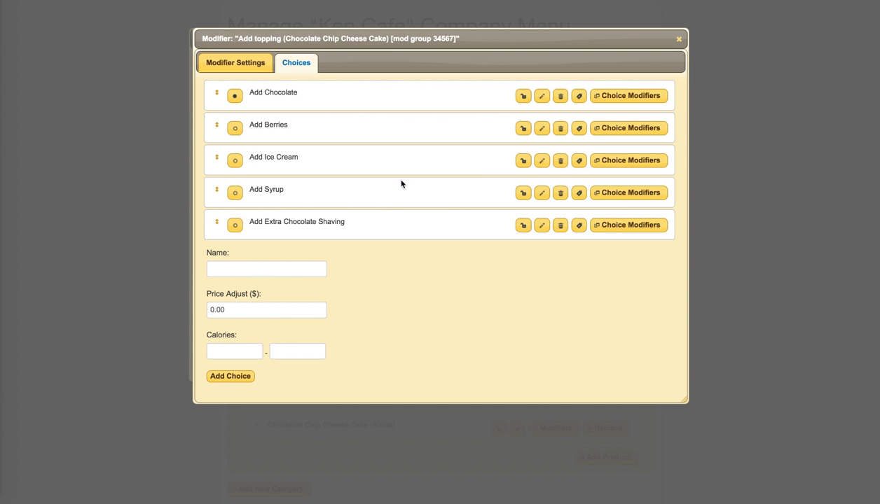
click(678, 39)
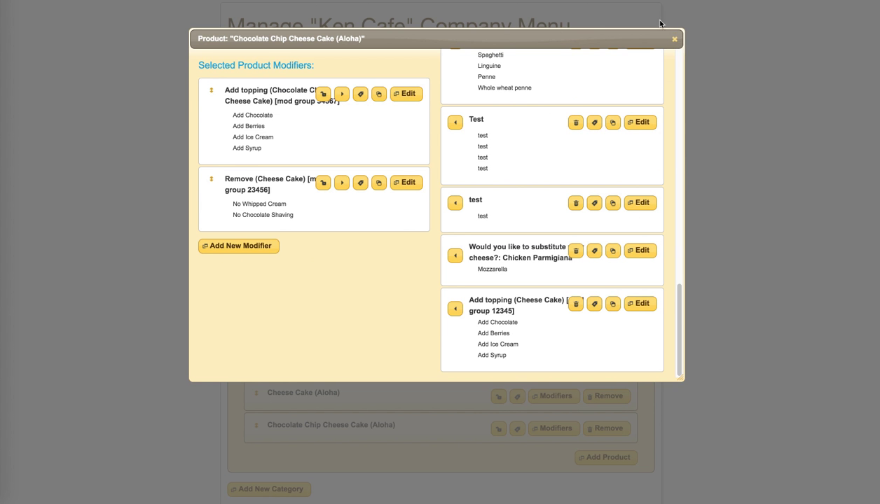
Close the Chocolate Chip Cheese Cake modifiers and return to the list of companies
click(675, 40)
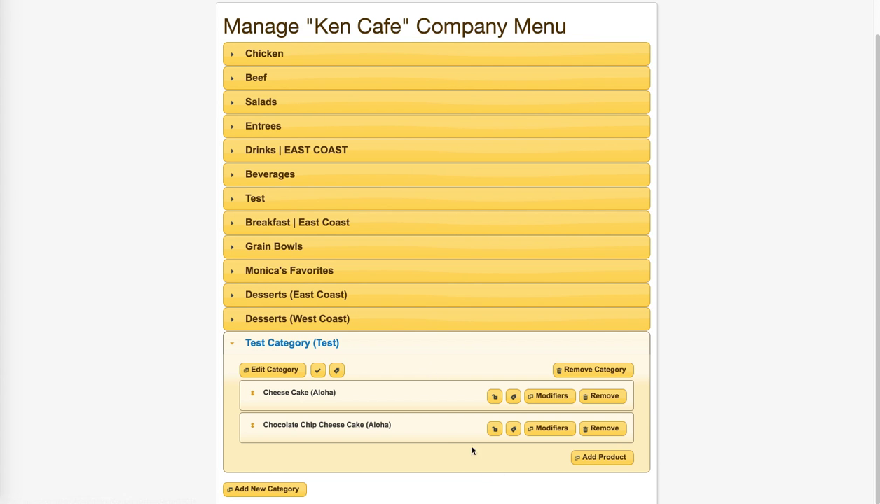
scroll(446, 373, up, 1)
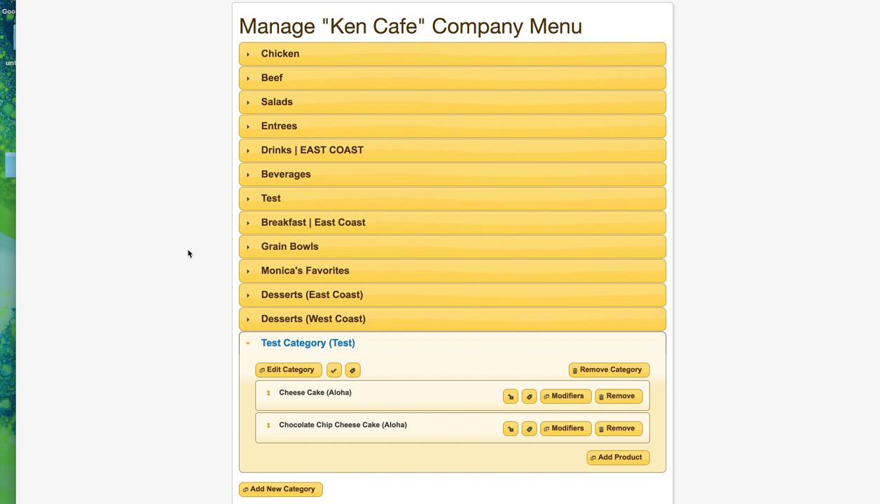
scroll(187, 253, up, 1)
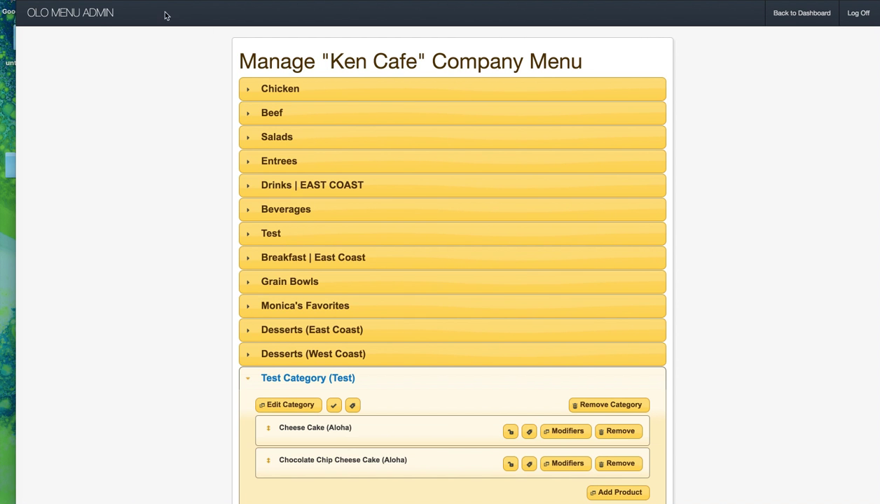
click(87, 18)
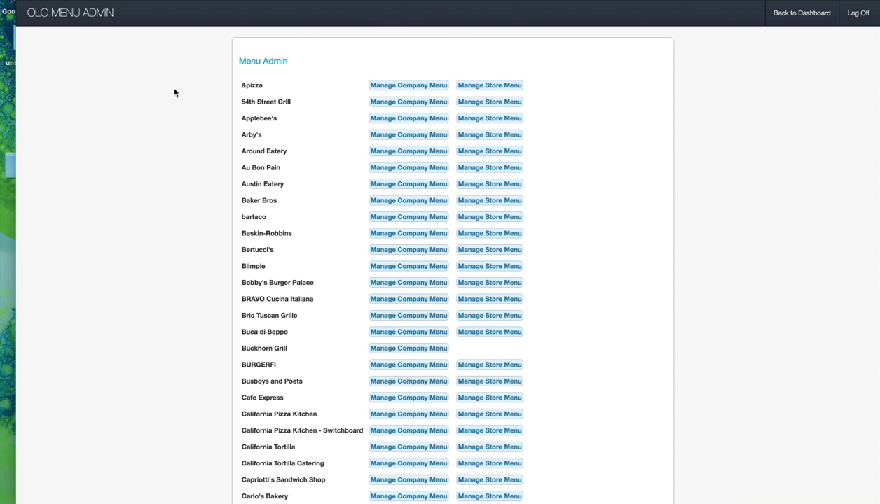
Find Noodles & Co. in the company list and open its company menu for management
scroll(309, 294, down, 5)
scroll(354, 385, down, 10)
scroll(356, 396, down, 10)
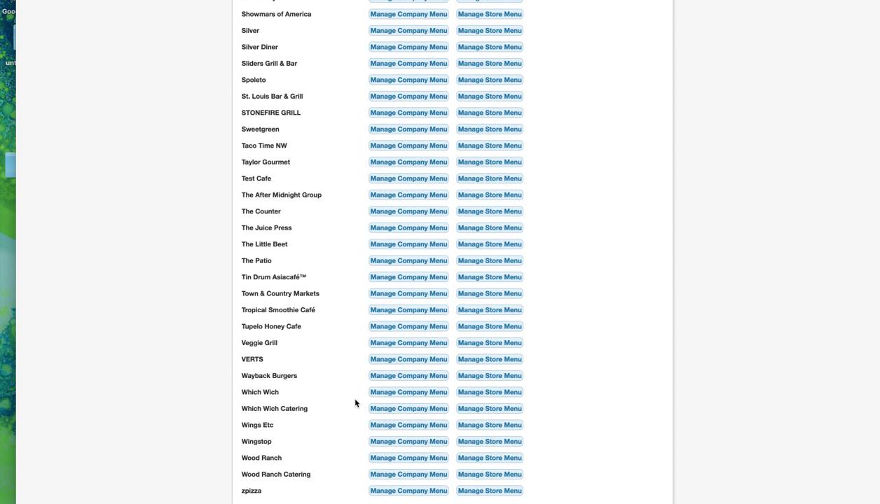
scroll(355, 403, up, 8)
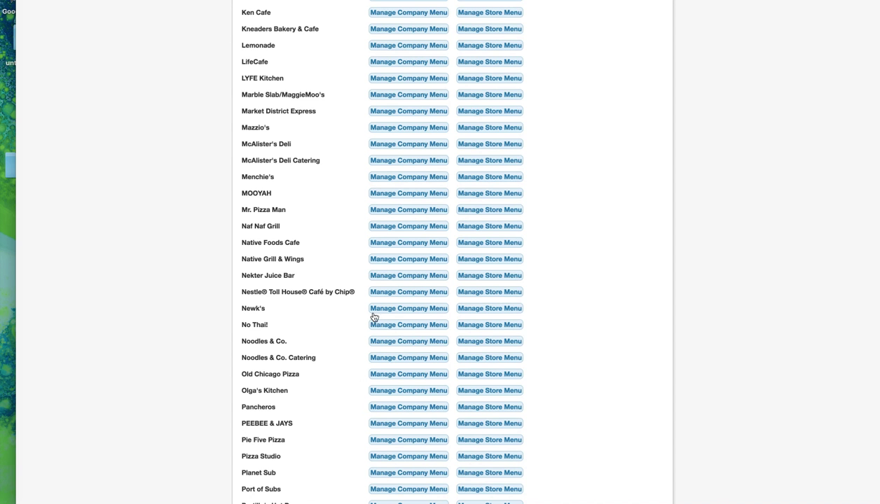
scroll(307, 145, up, 1)
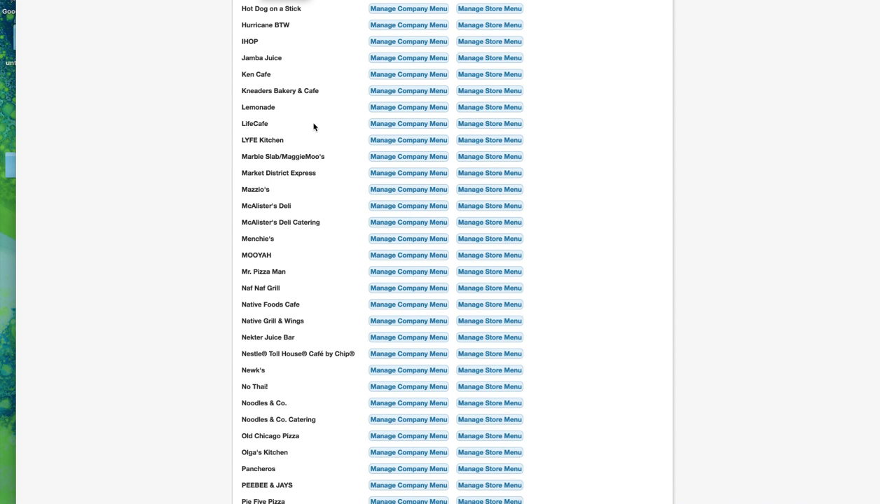
scroll(312, 130, up, 12)
scroll(333, 231, down, 6)
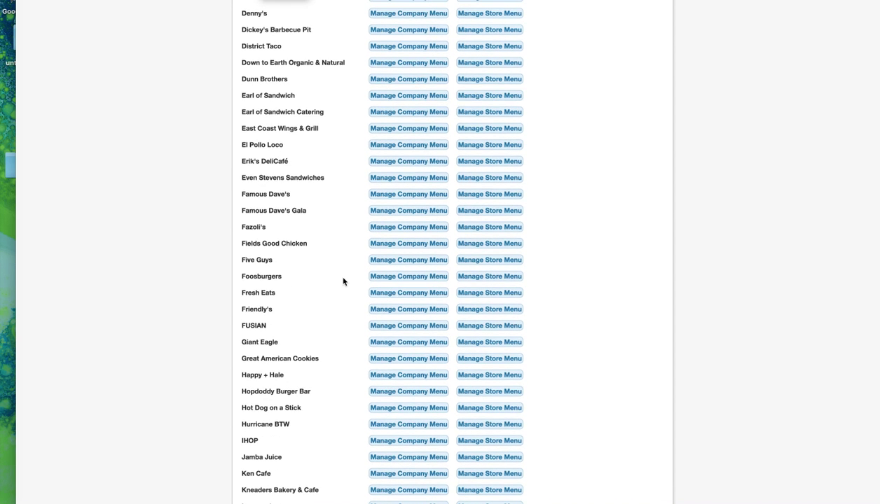
scroll(355, 449, down, 3)
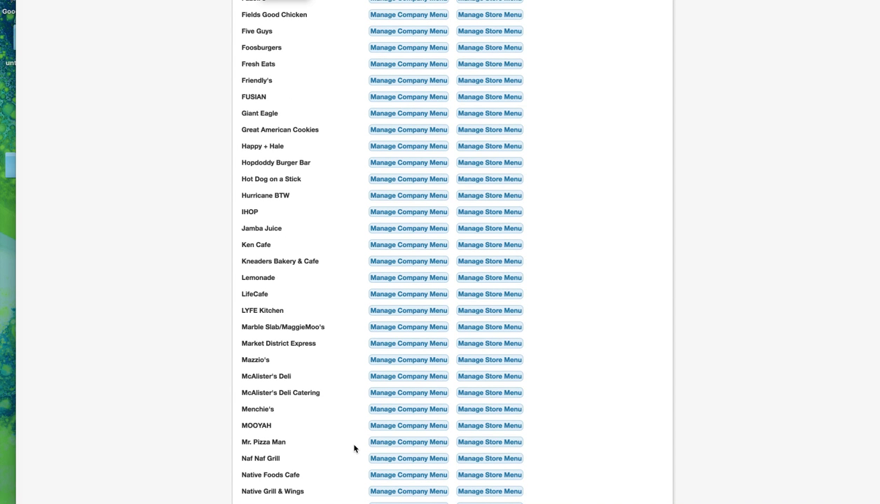
scroll(354, 449, down, 3)
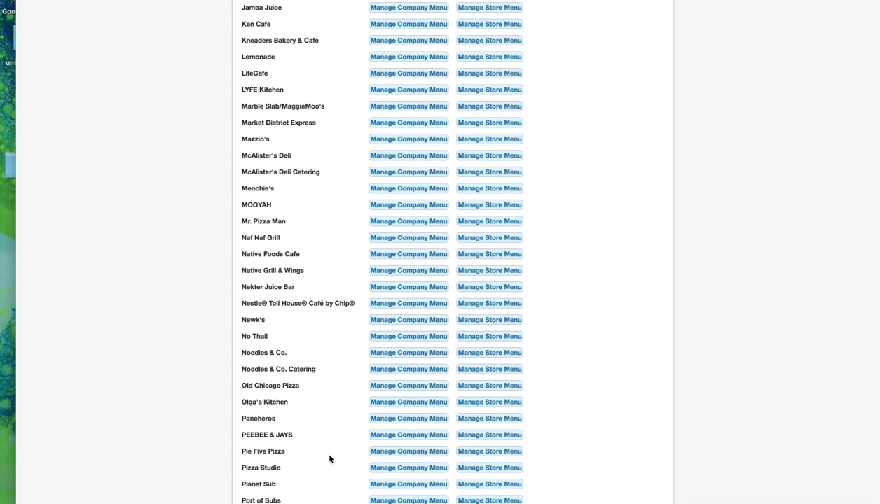
click(430, 353)
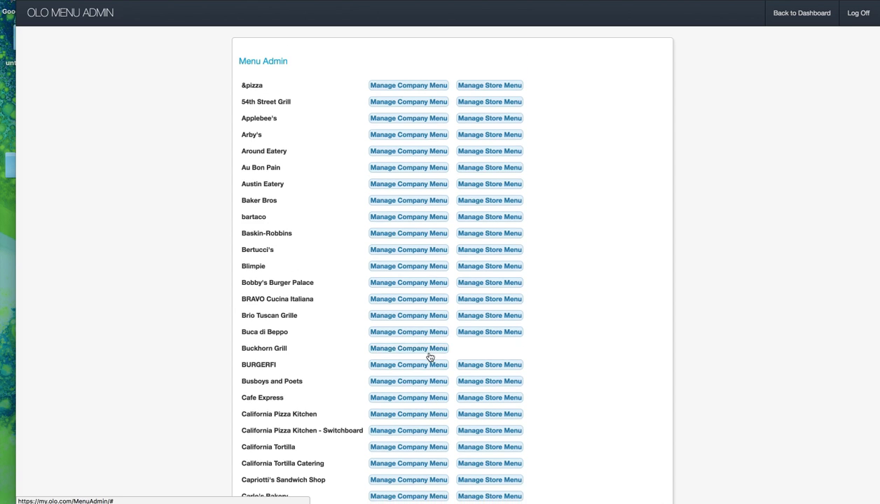
Expand the *TESTING* category in the Noodles & Co. menu and look through its products
scroll(406, 372, down, 5)
scroll(397, 379, up, 5)
click(213, 356)
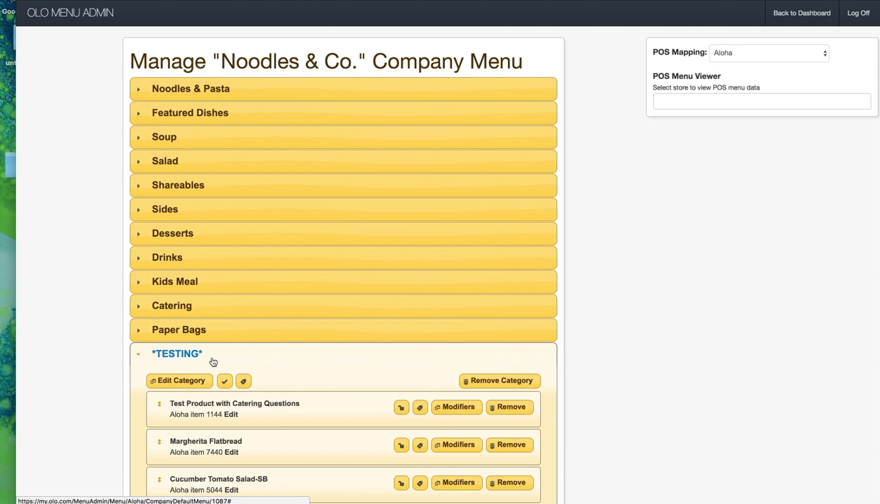
scroll(481, 291, down, 5)
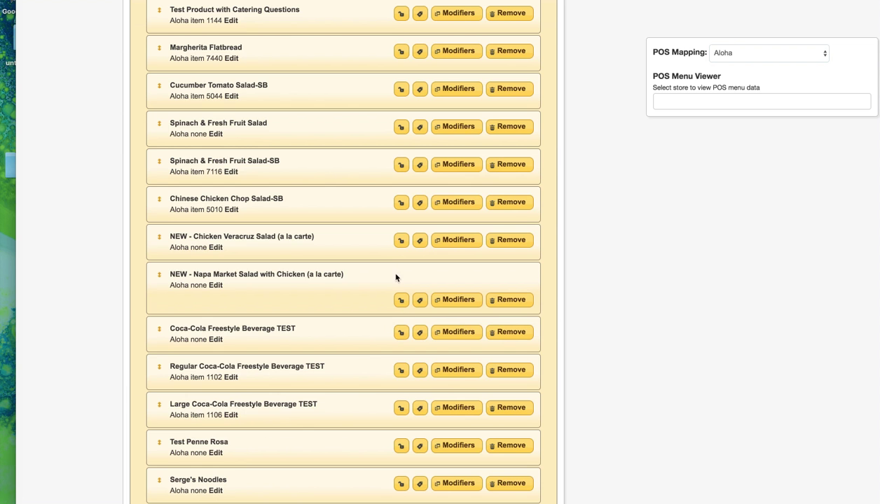
scroll(392, 297, down, 10)
scroll(388, 318, up, 8)
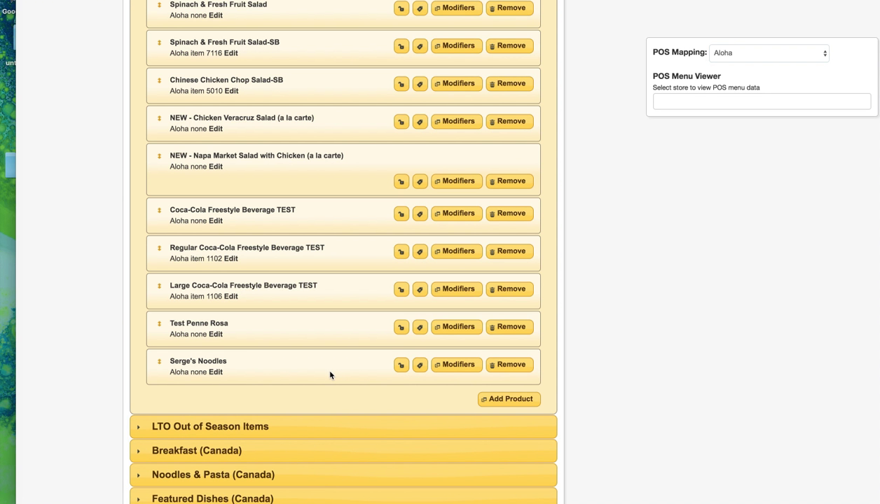
scroll(329, 375, up, 6)
scroll(330, 376, down, 9)
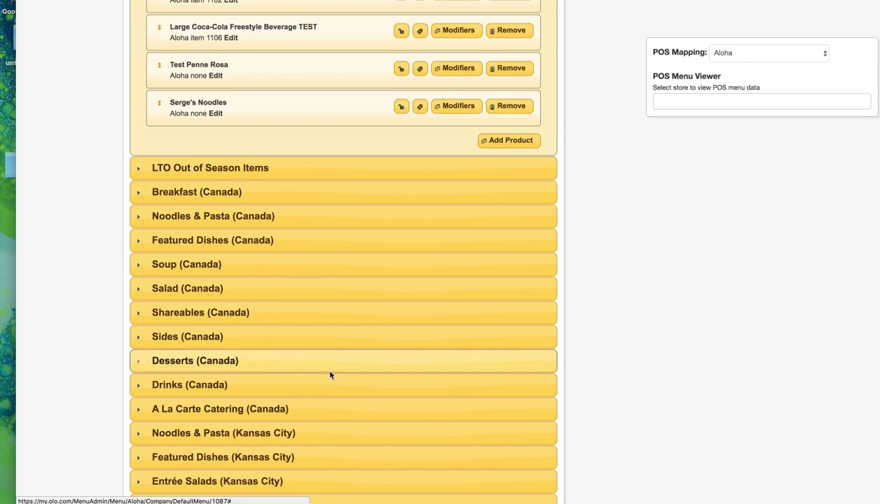
scroll(330, 375, up, 3)
click(531, 336)
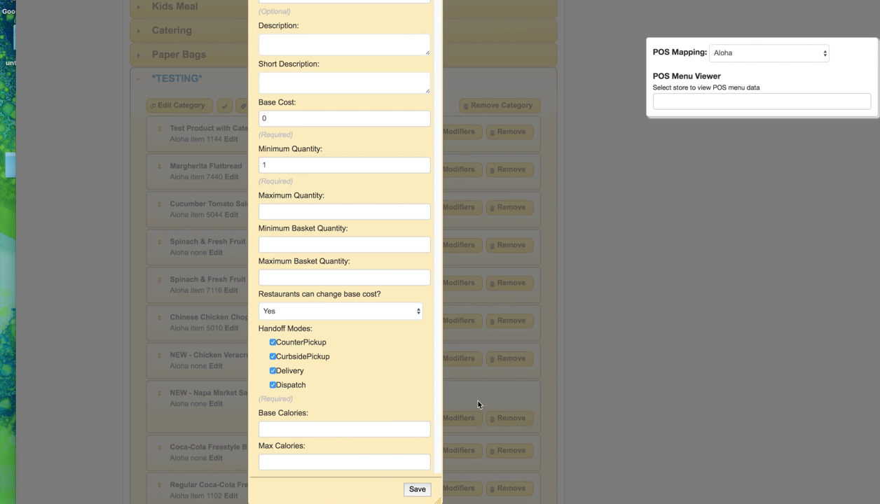
scroll(384, 423, up, 5)
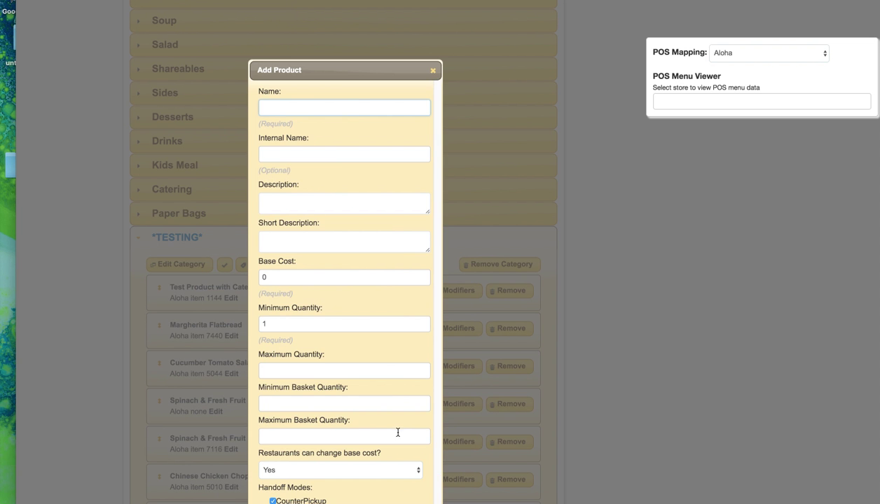
click(434, 70)
Open the Aloha mapping of Serge's Noodles for editing and choose Noodles Demo Vendor (lab) as the store for POS menu data
scroll(328, 289, down, 10)
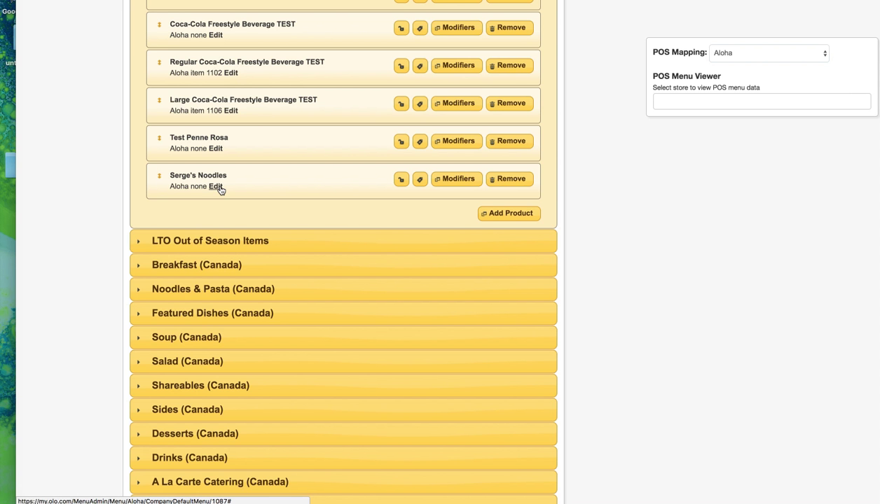
click(216, 187)
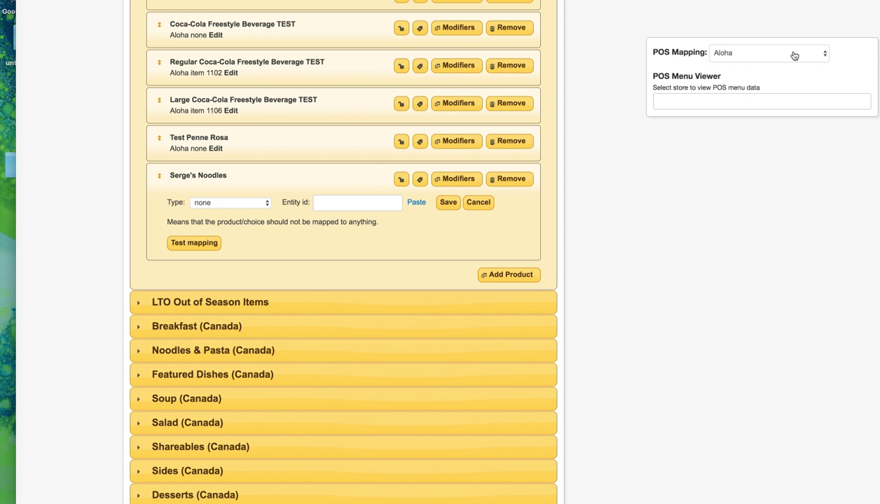
click(743, 104)
text(demo)
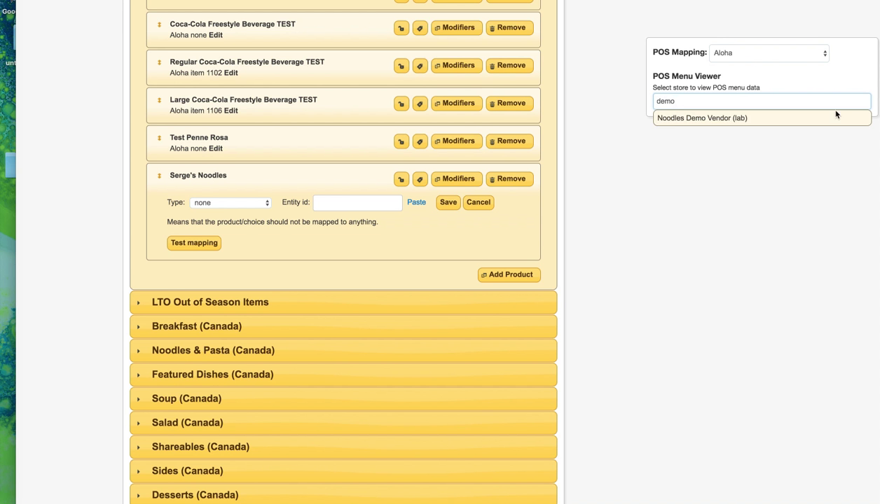
click(797, 119)
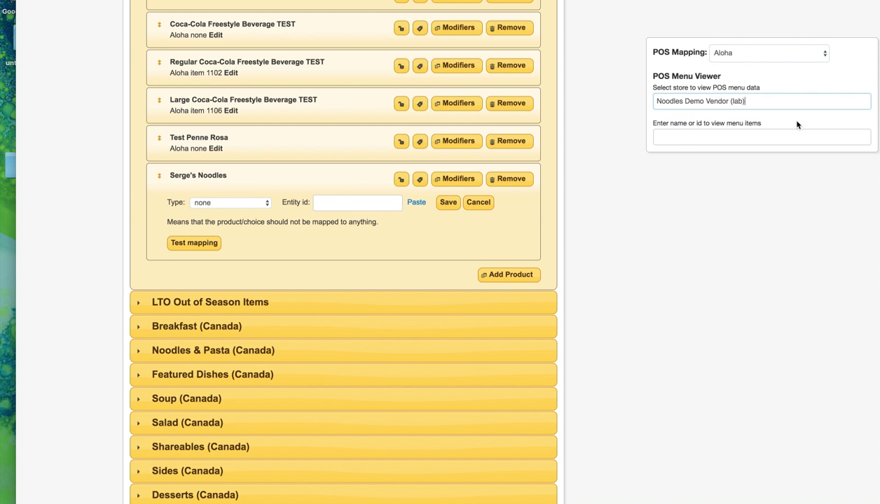
Set the mapping type to item and fill in entity id 15160, copied from the store's POS item "15160 - PAN Butter Ndle"
click(250, 204)
click(241, 133)
click(732, 137)
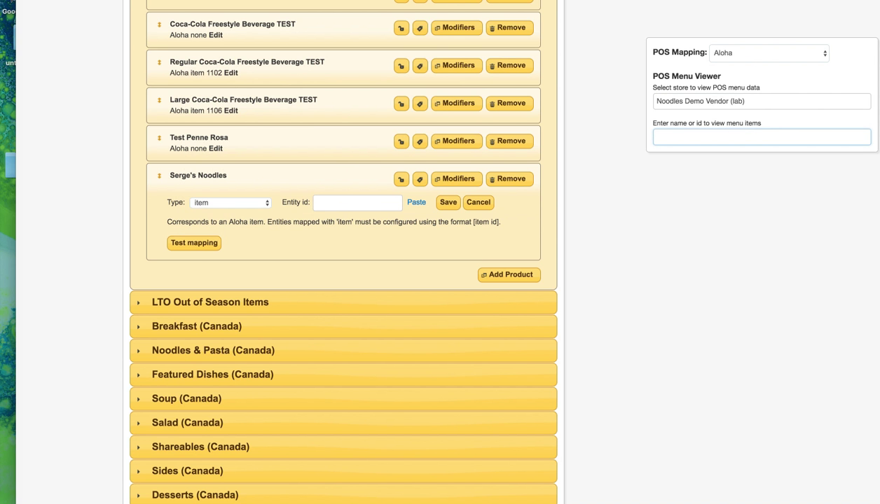
text(15160 - PAN Butter Ndle)
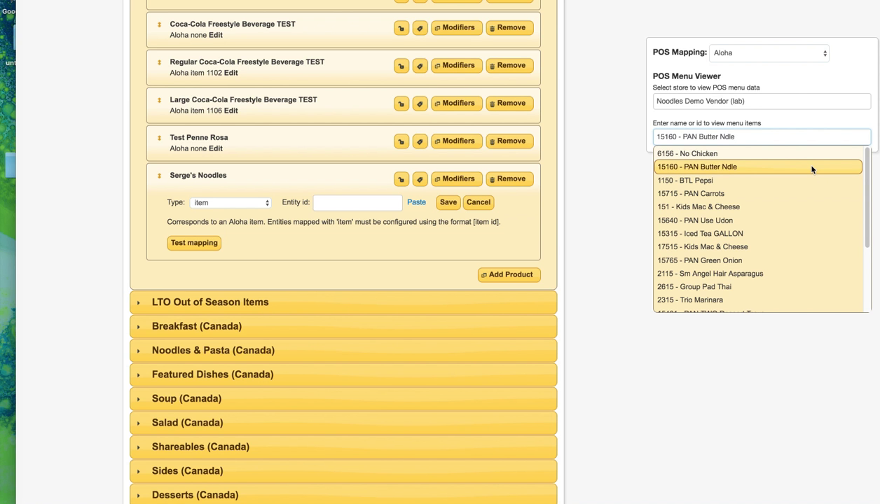
click(812, 168)
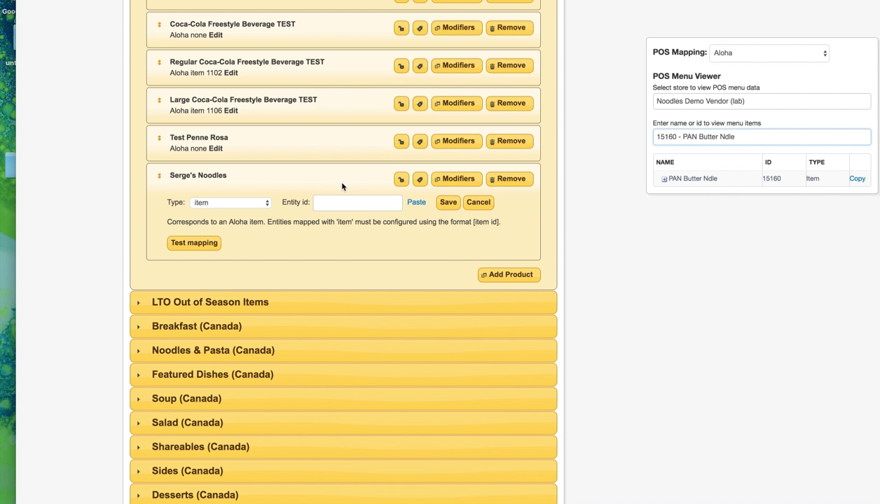
click(857, 179)
click(416, 203)
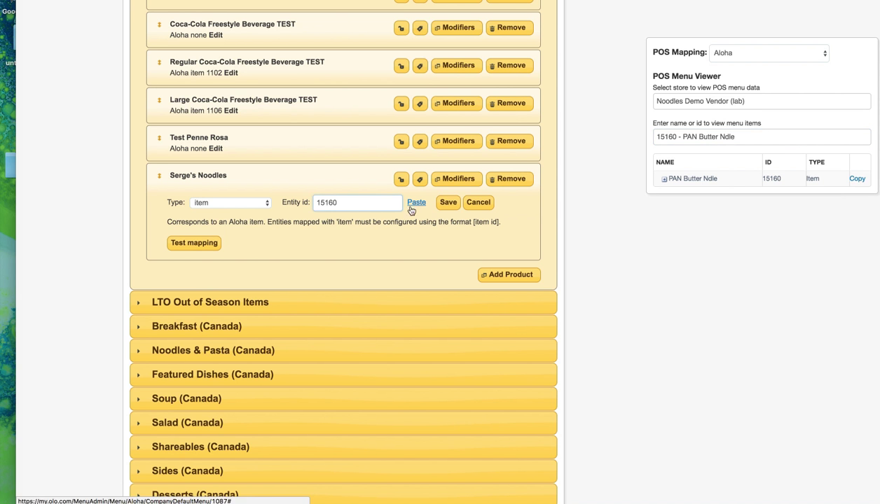
Test the Serge's Noodles mapping with entity id 15160 and save it
drag(369, 200, 244, 202)
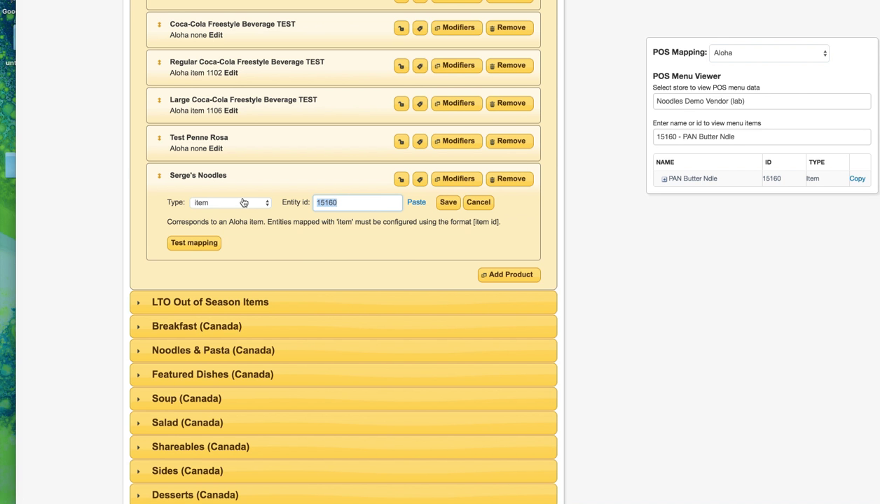
text(1516)
click(204, 245)
drag(240, 243, 304, 244)
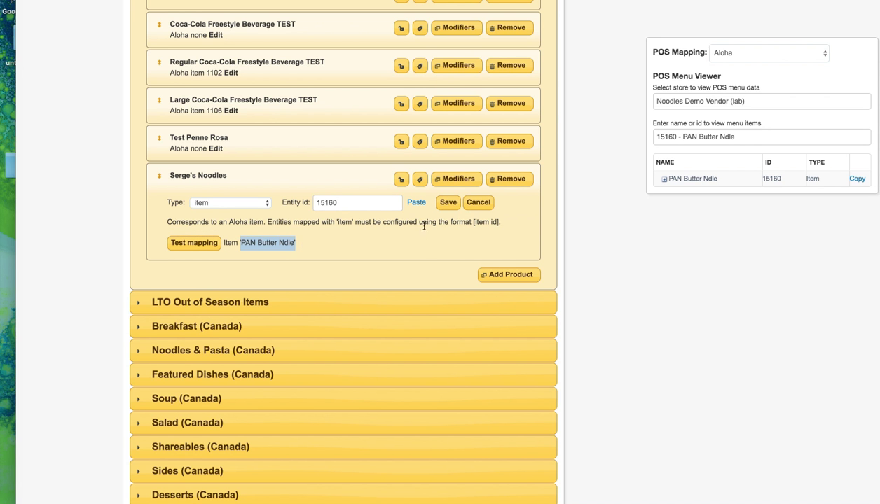
click(446, 203)
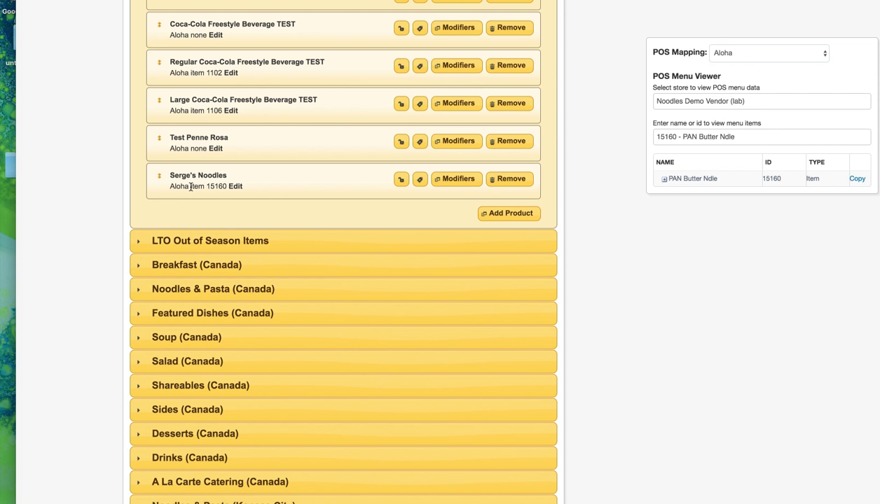
Open the modifiers of Serge's Noodles and add the available "Add a Meat or Tofu" group marked 10600 to the product
click(456, 179)
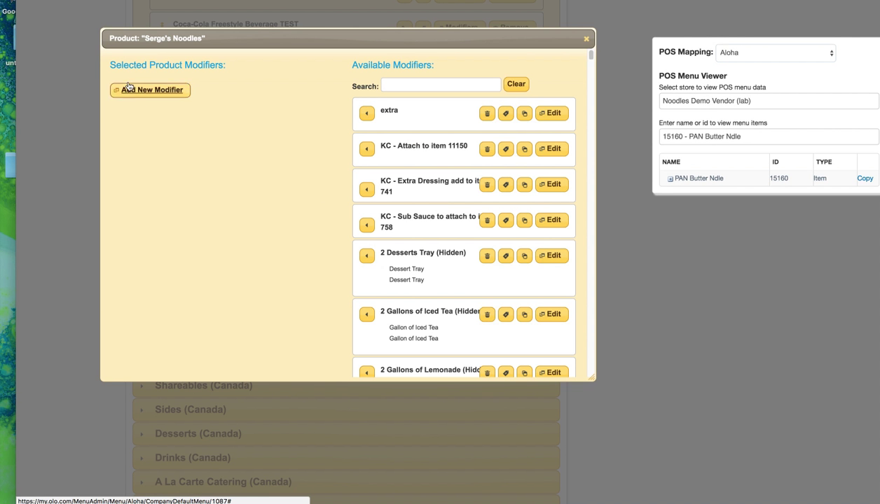
scroll(420, 279, down, 5)
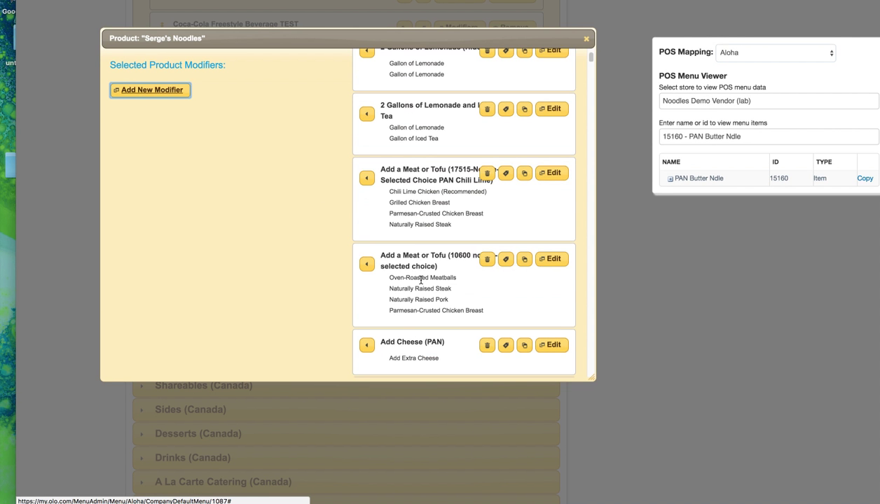
click(365, 267)
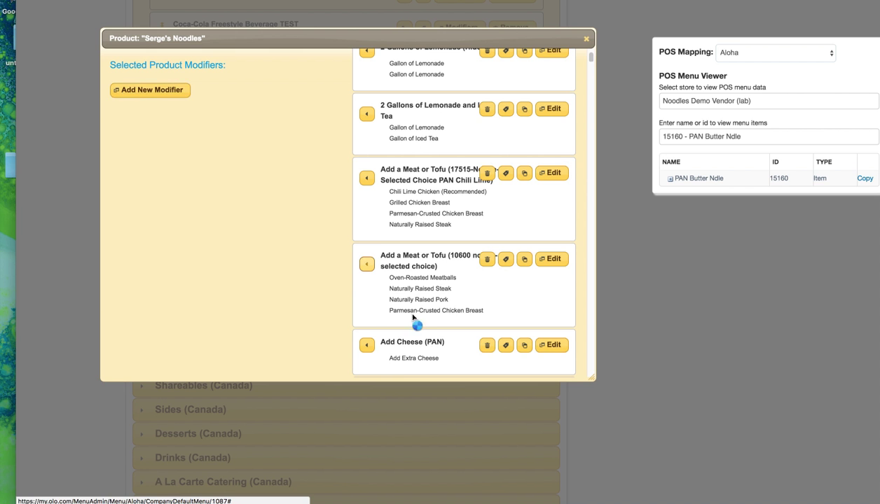
scroll(427, 318, down, 5)
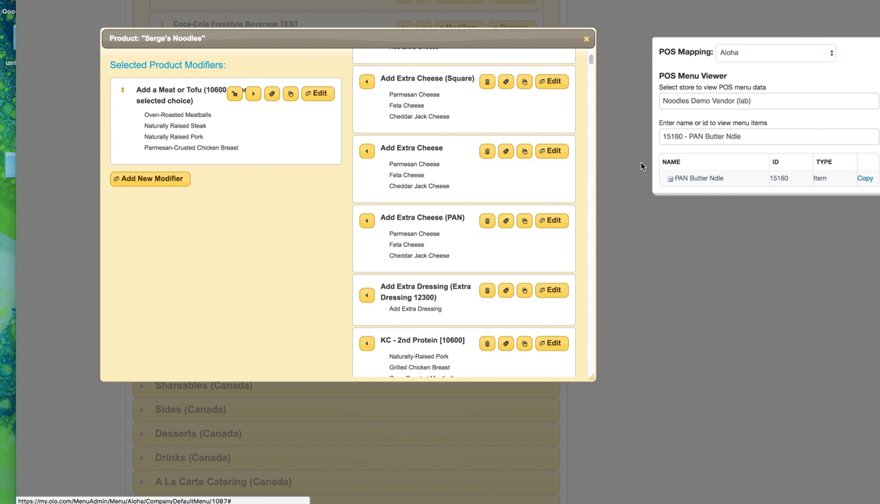
Expand the mod groups of PAN Butter Ndle in the POS menu data and remove the "Add a Meat or Tofu" group from Serge's Noodles
click(670, 179)
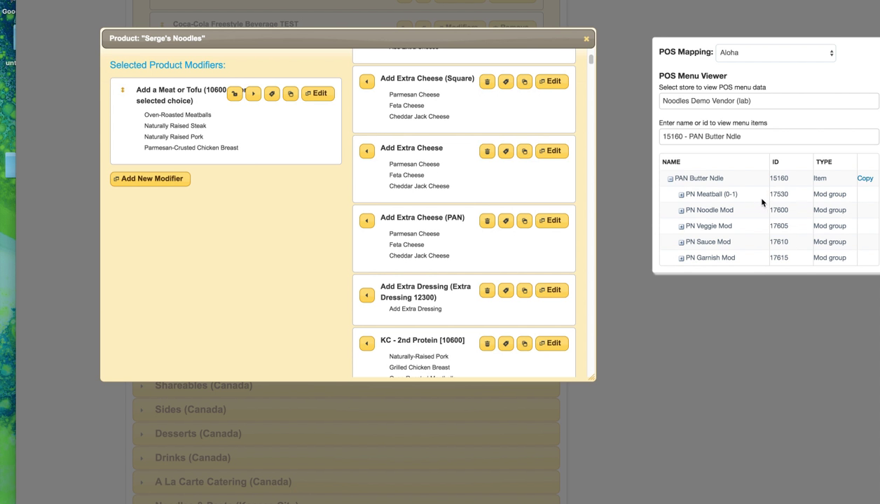
click(253, 95)
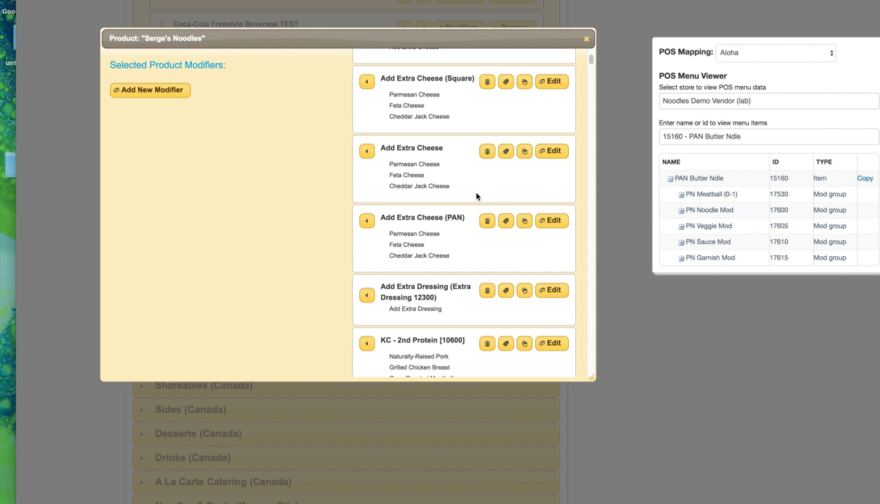
Search the available modifiers for 17530 and add the "Add a Meat or Tofu (Suggest Meatball 17530 no pre-selected choice-PAN)" group to Serge's Noodles
click(440, 83)
text(1)
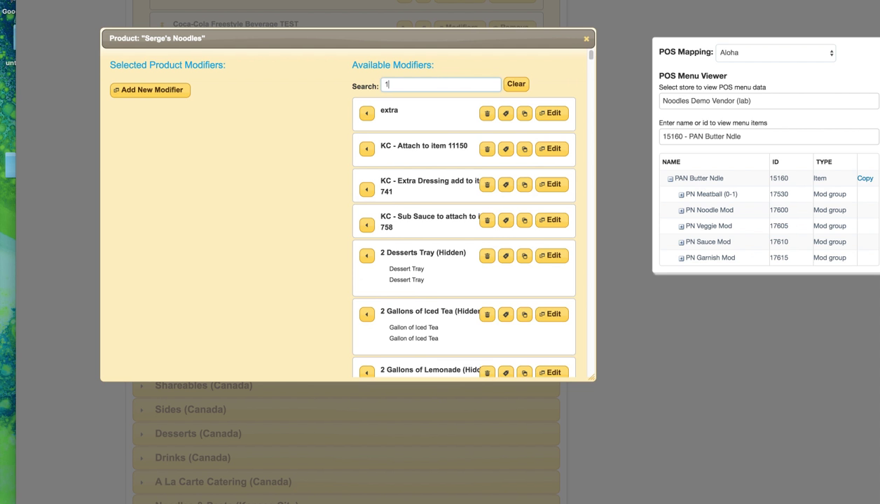
text(7530)
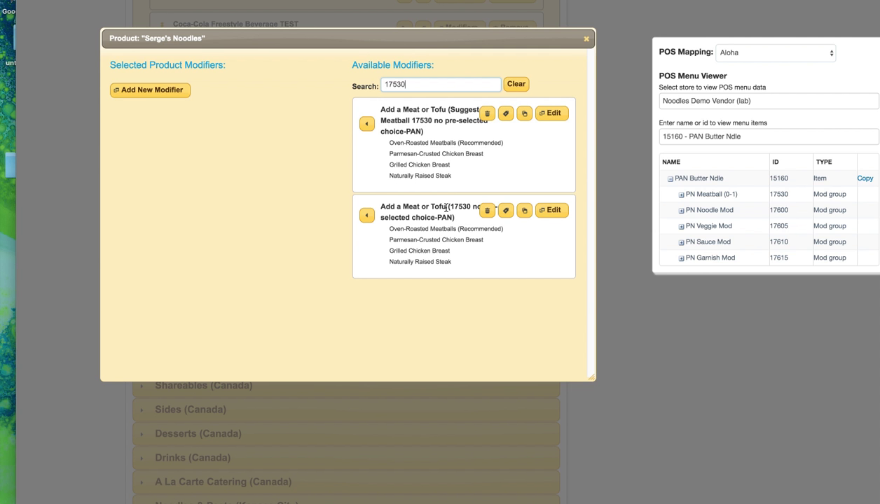
click(367, 127)
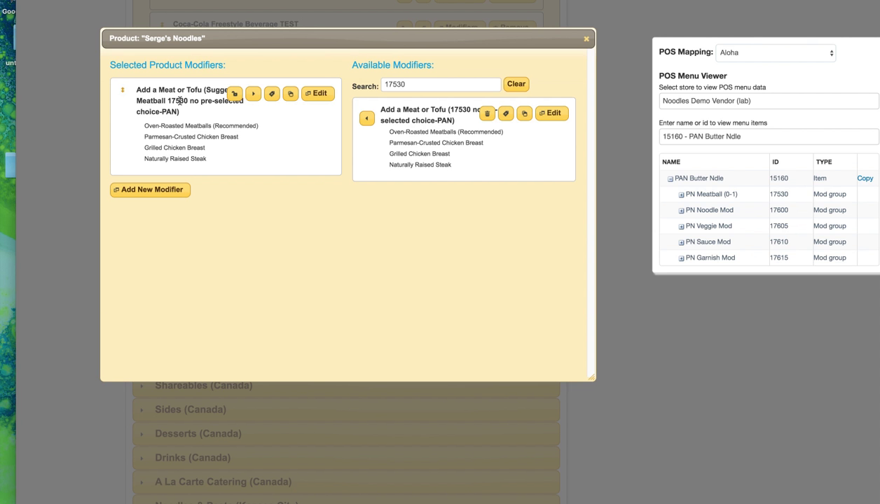
Search the available modifiers for mod group 17540
click(407, 84)
key(BackSpace)
text(5)
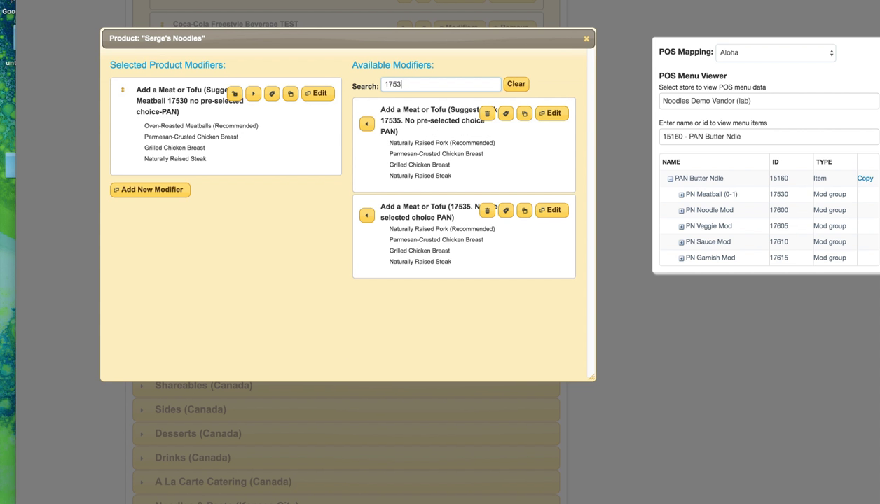
key(BackSpace)
text(40)
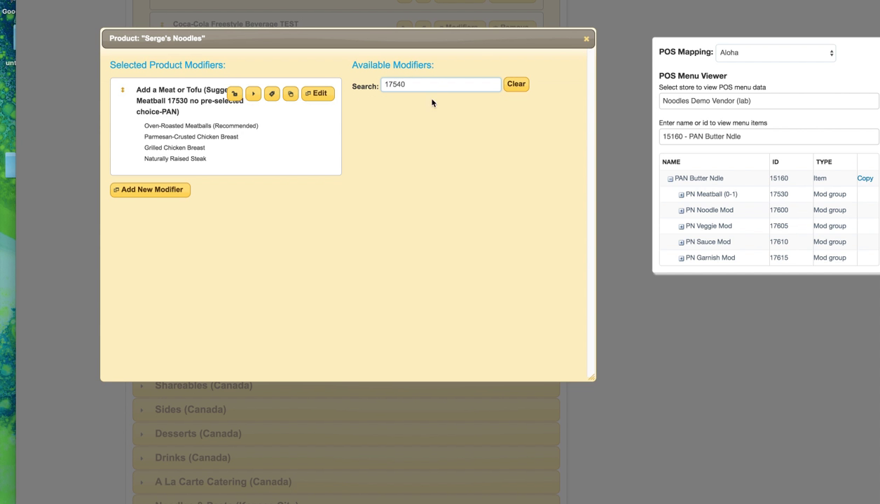
Start duplicating the selected 17530 group with the internal description "Add a Meat or Tofu (Suggest Meatball no pre-selected choice)[mod group 17540]"
click(289, 95)
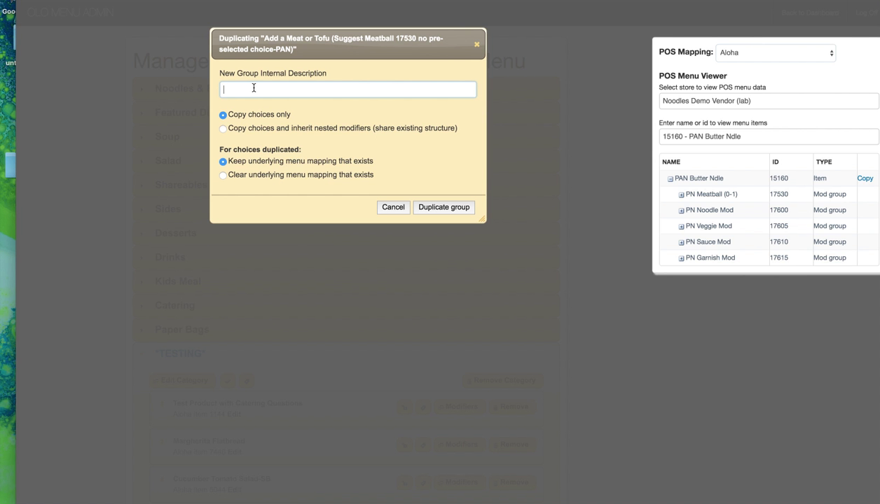
click(254, 87)
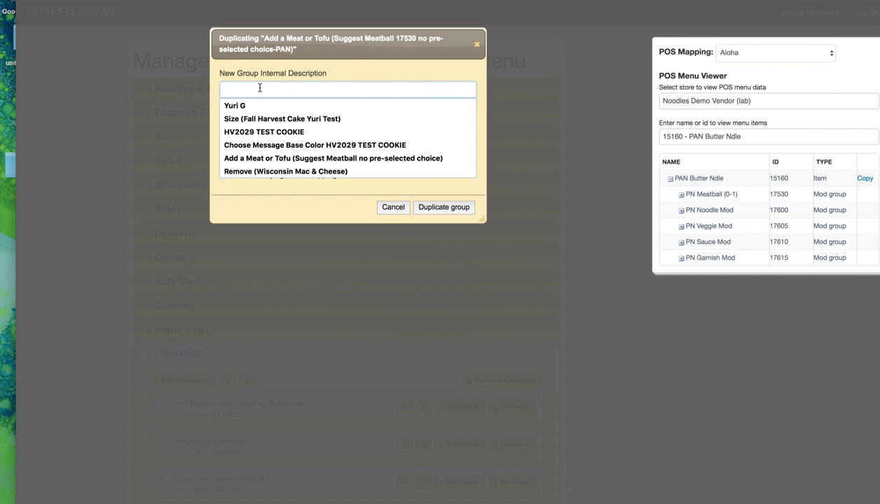
click(299, 157)
click(435, 89)
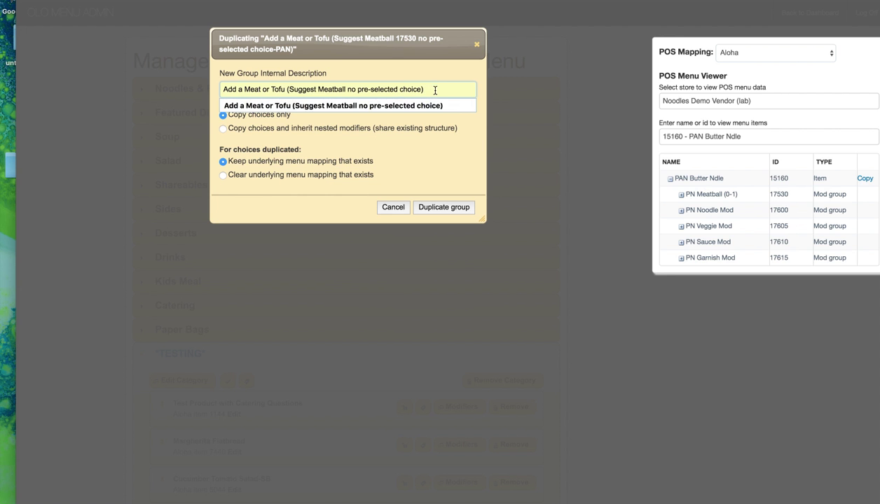
click(425, 89)
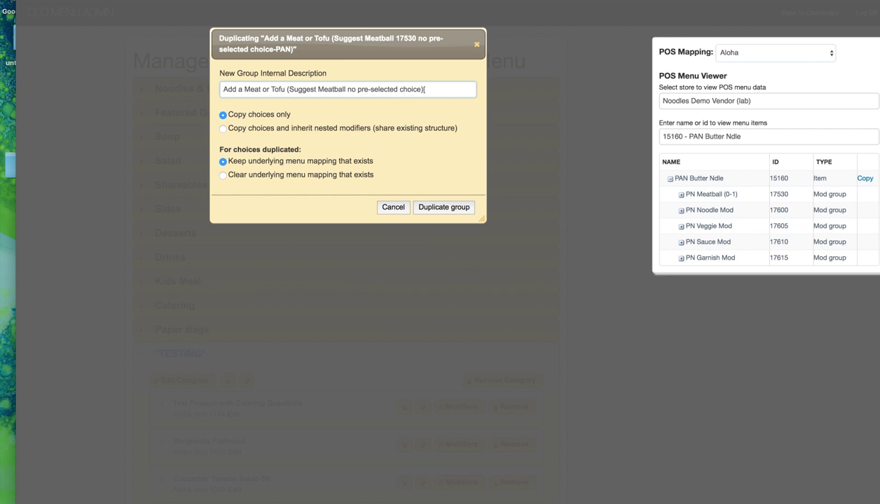
text(choice)[mod group 17540)
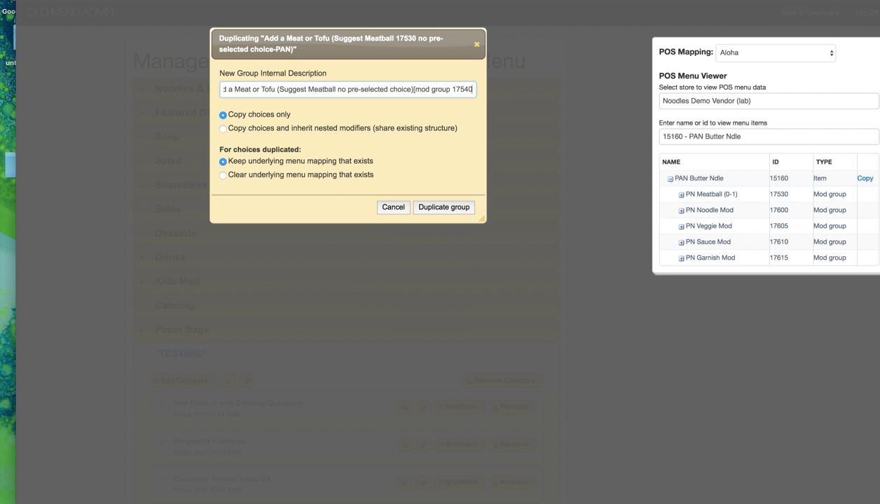
text(])
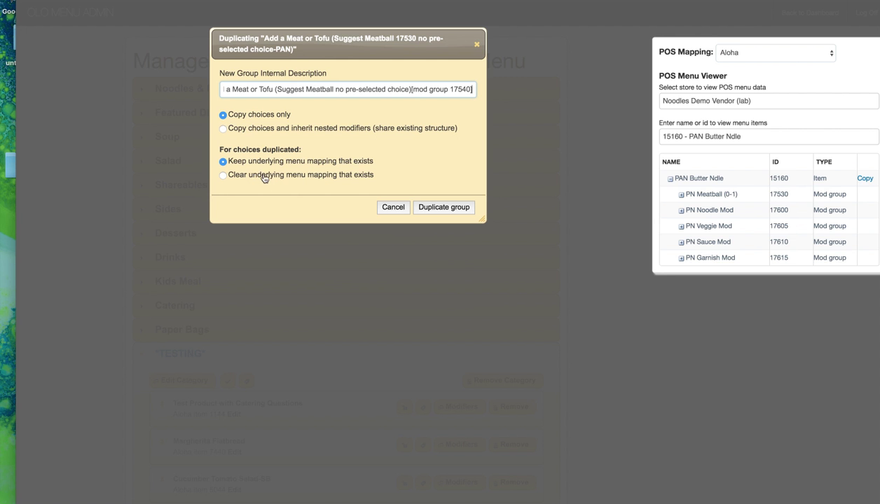
Choose to clear the underlying menu mapping of the duplicated choices and create the group copy
click(223, 175)
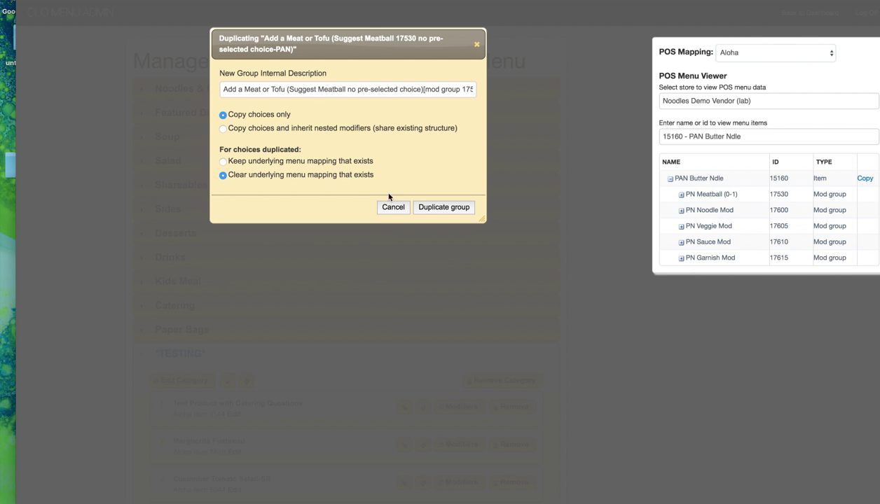
click(427, 206)
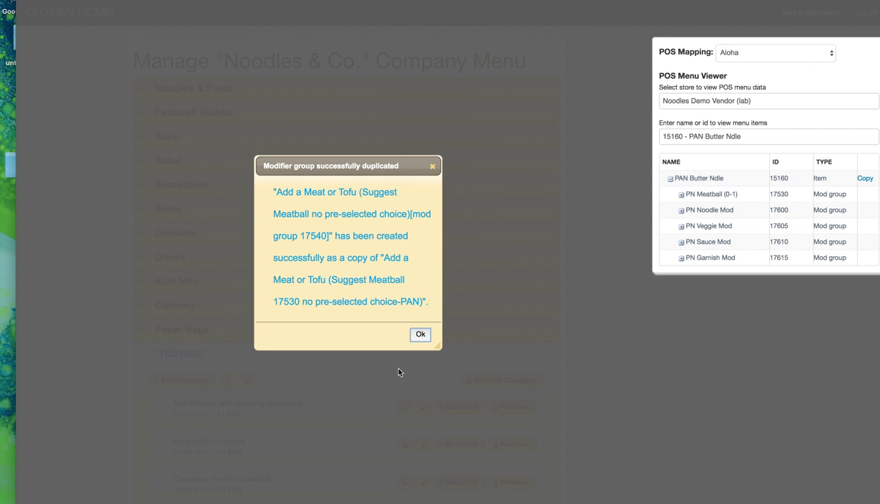
click(419, 335)
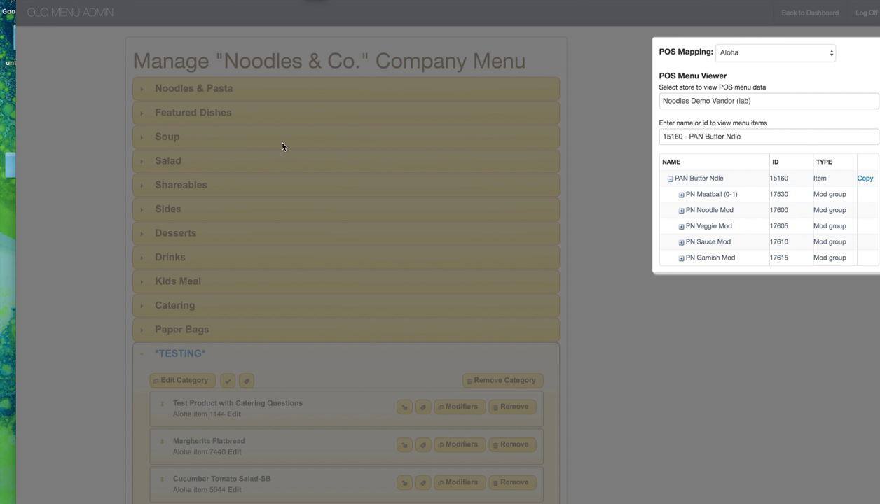
Reopen the modifiers of Serge's Noodles and replace the attached 17530 group with the "Add a Meat or Tofu" copy marked mod group 17540
scroll(406, 301, down, 10)
scroll(399, 324, up, 5)
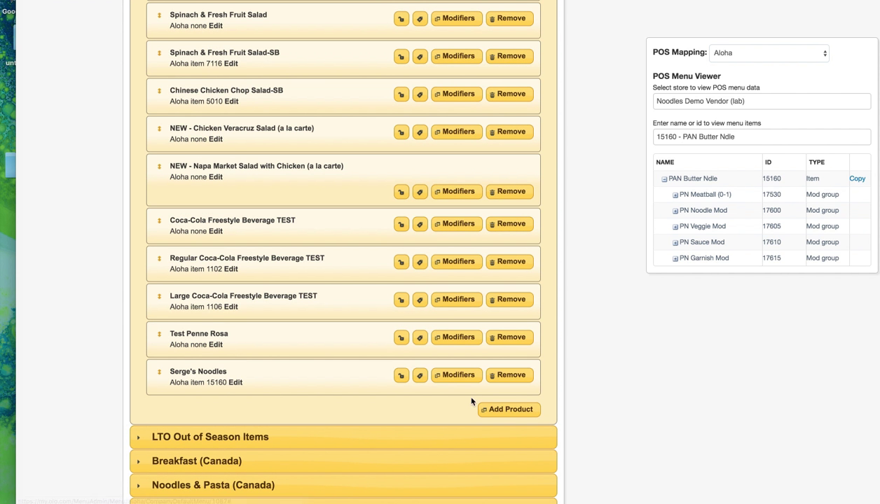
click(449, 378)
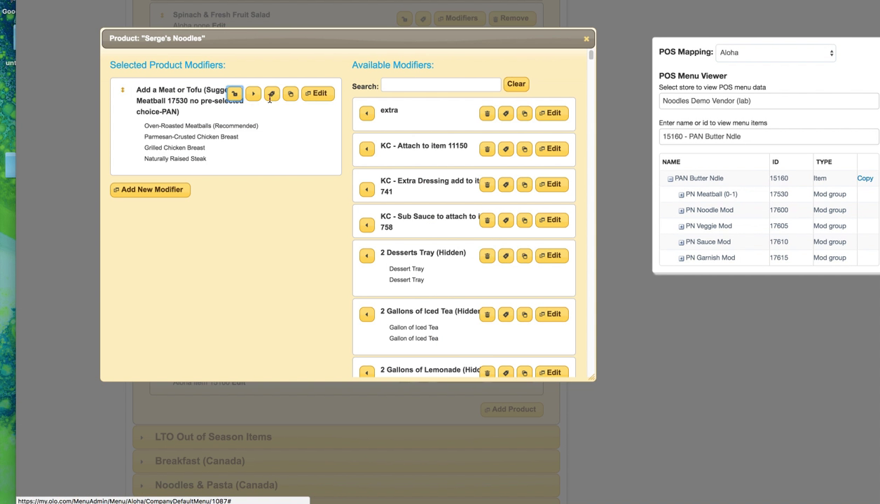
click(404, 82)
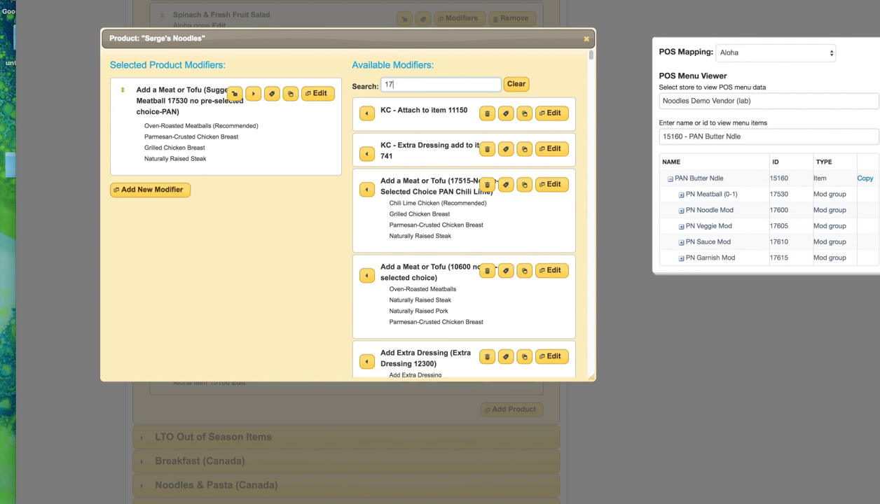
text(540)
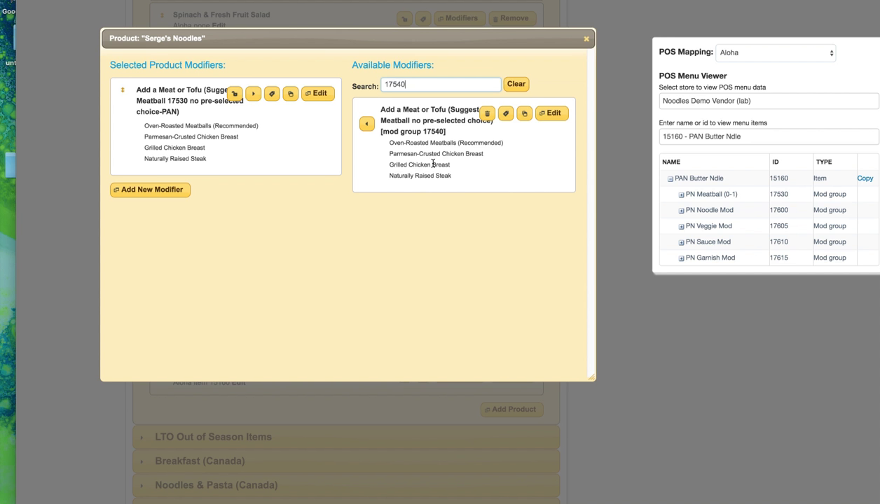
click(251, 97)
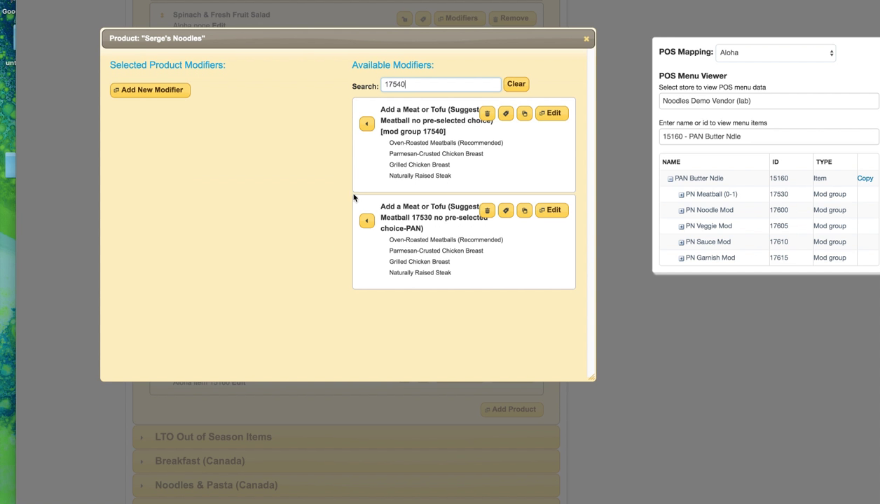
click(366, 124)
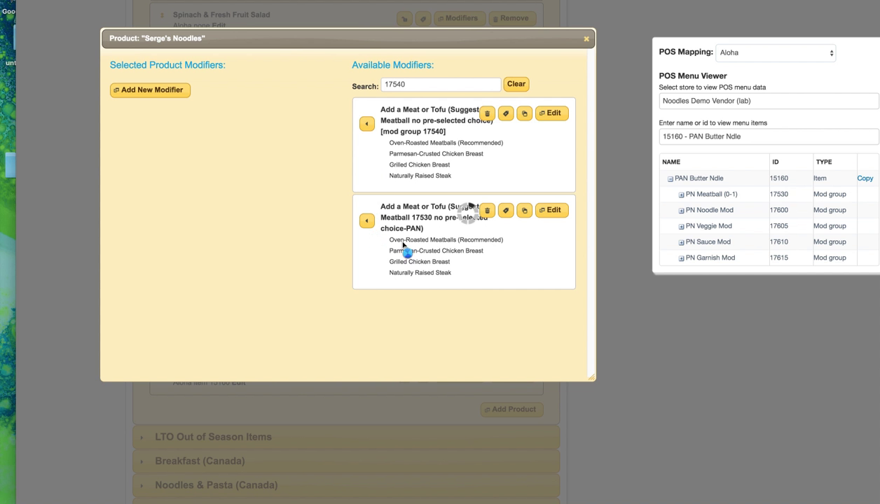
Examine the choices of the original "Add a Meat or Tofu" 17530 group and their Aloha mappings, then close it
click(552, 119)
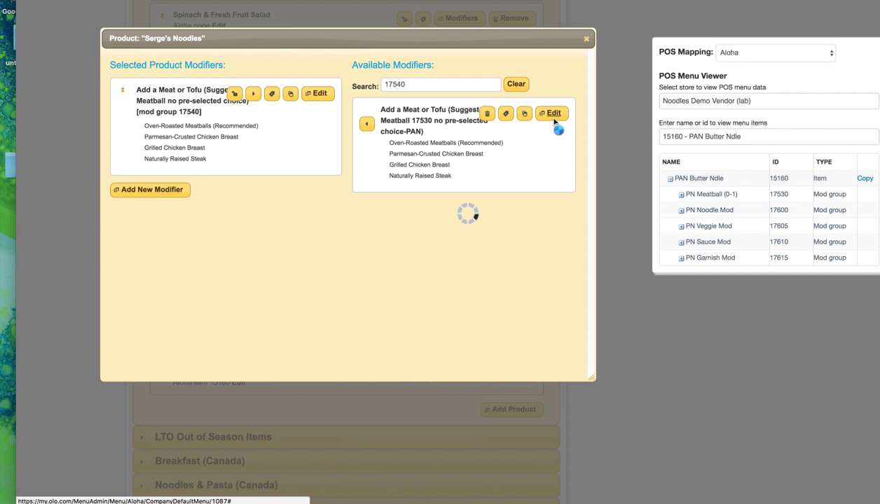
scroll(207, 169, down, 3)
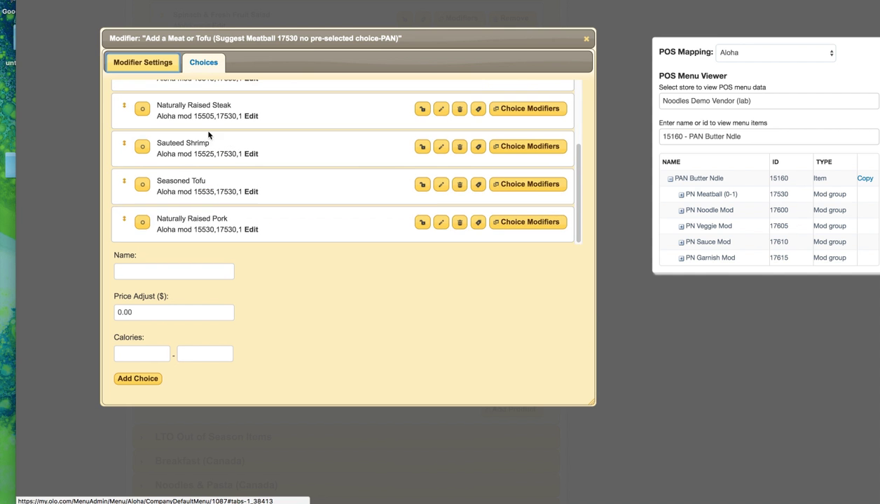
scroll(233, 219, up, 3)
scroll(298, 224, down, 3)
scroll(290, 222, up, 3)
click(585, 39)
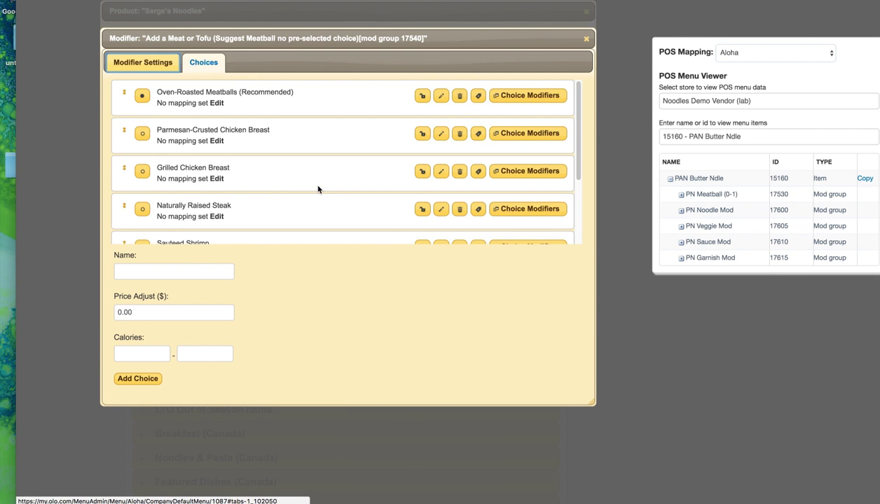
In the mod group 17540 copy, map Oven-Roasted Meatballs to entity id 15540,17530,1, based on the id copied from PAN Meatballs in the POS menu data
scroll(204, 216, down, 3)
scroll(205, 225, up, 3)
click(217, 103)
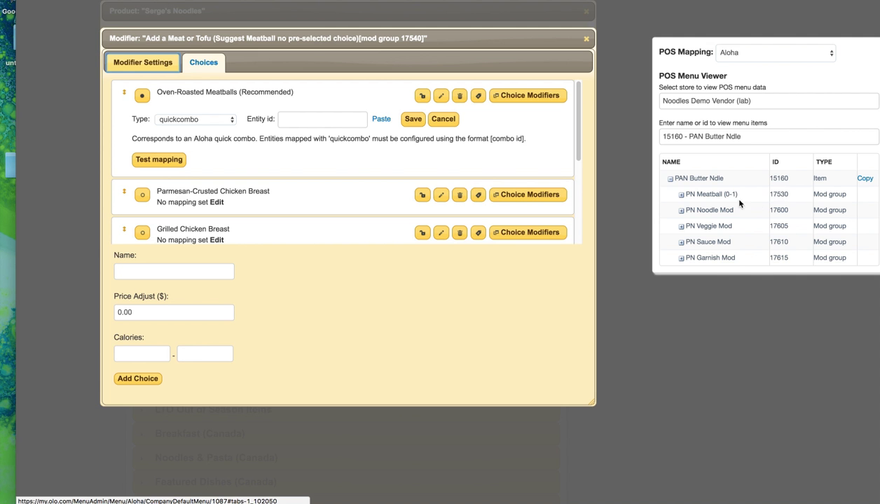
click(681, 195)
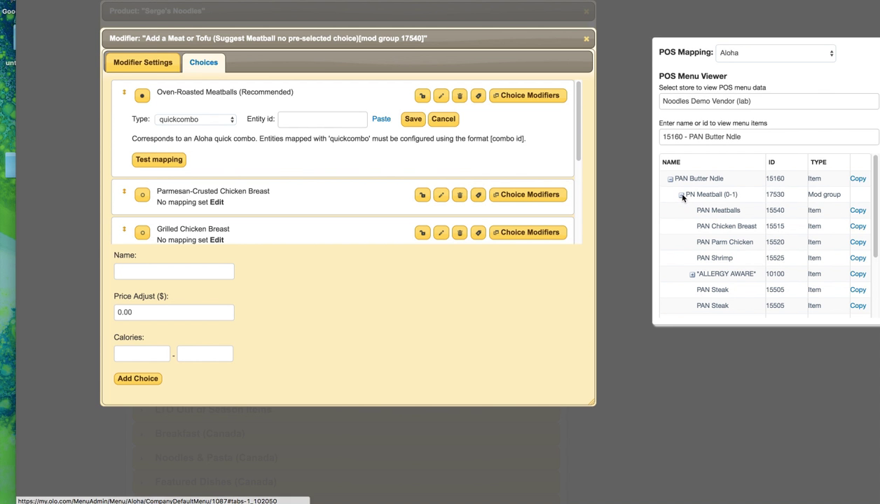
click(856, 211)
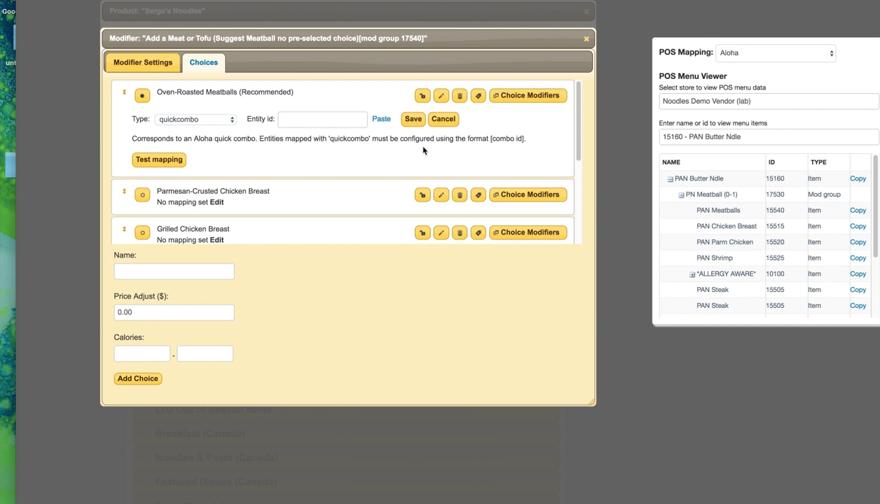
click(382, 121)
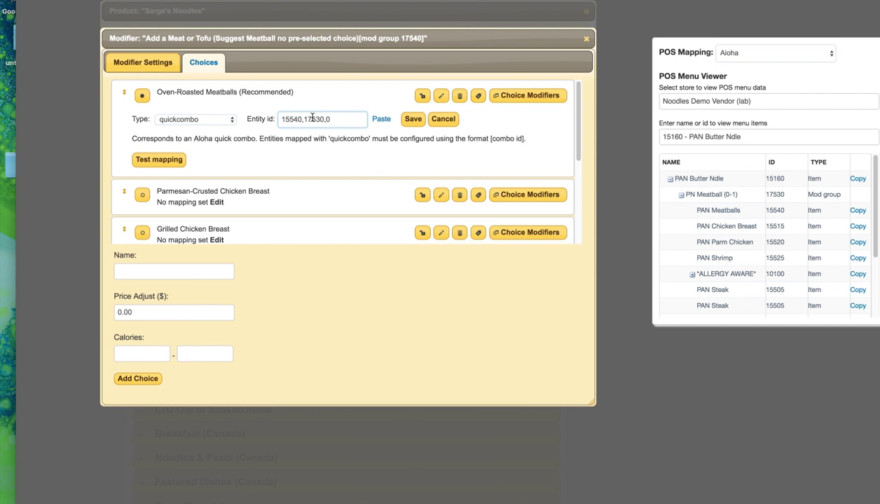
text(1)
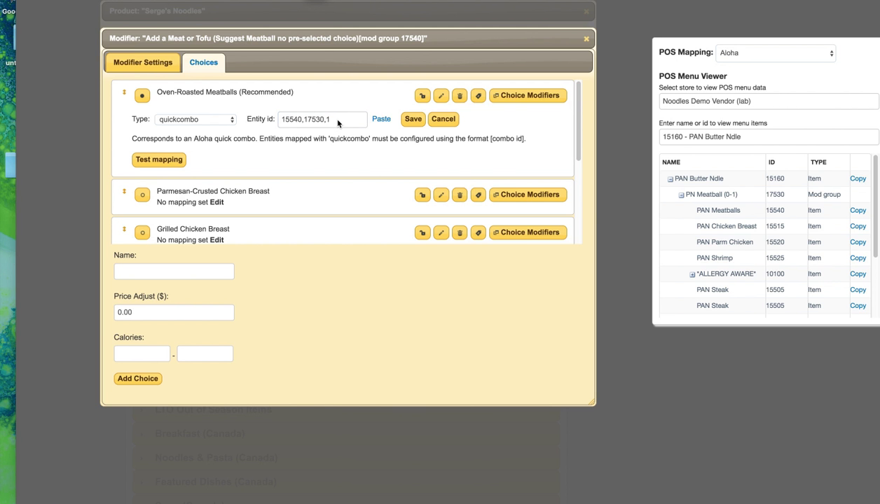
Set the Oven-Roasted Meatballs mapping type to mod and its entity id to 15540,17540,1, save it and test the mapping
click(230, 119)
click(207, 188)
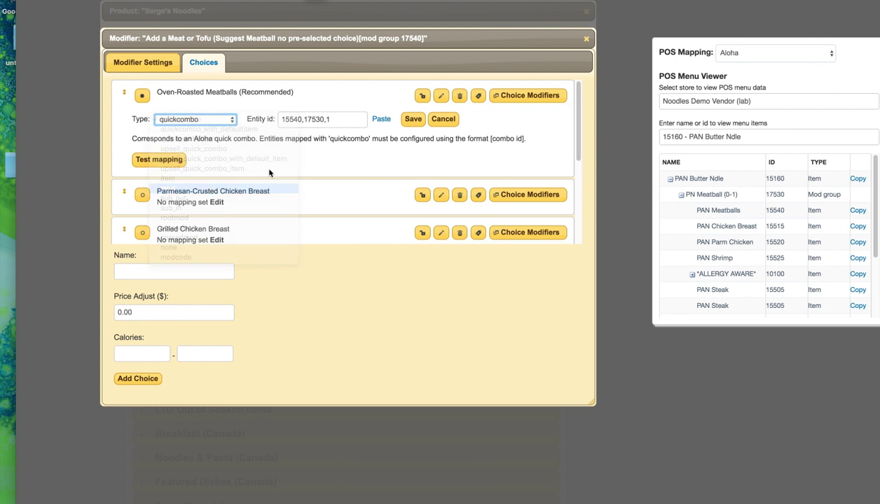
click(321, 121)
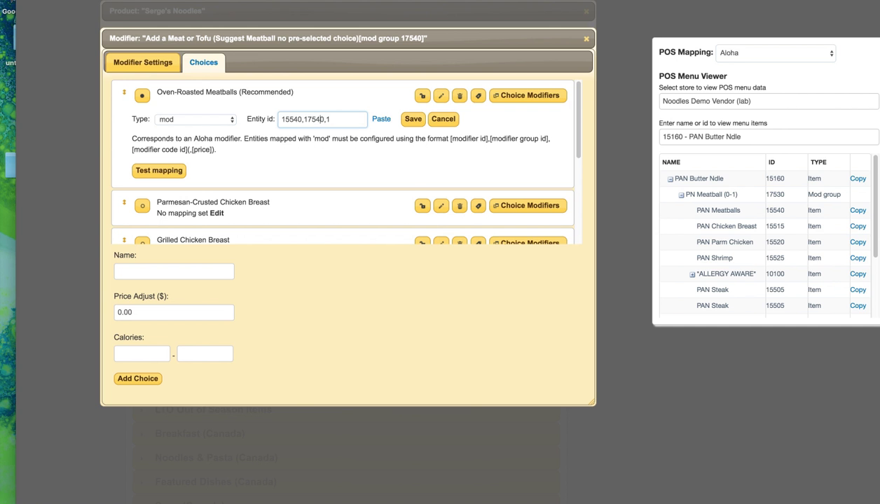
text(4)
click(412, 120)
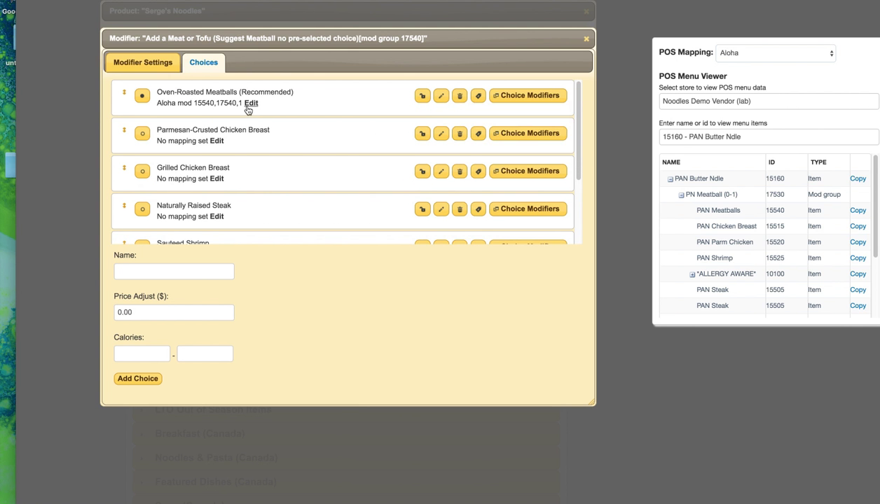
click(251, 104)
click(169, 175)
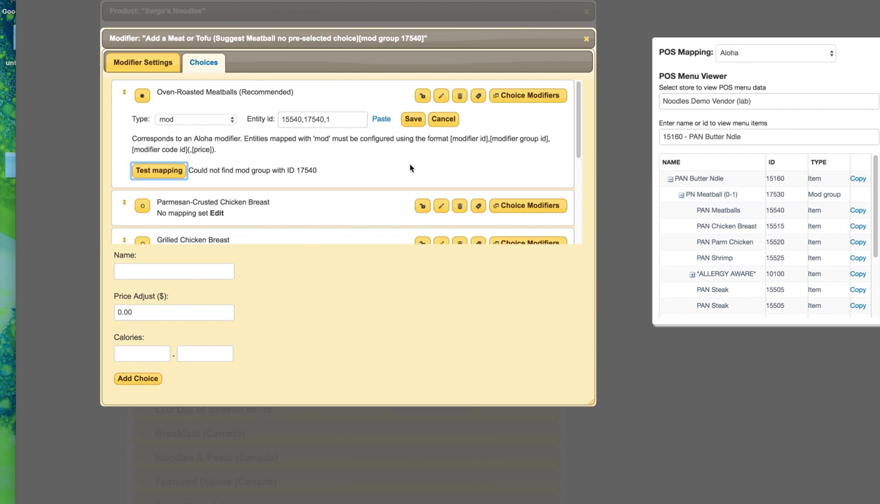
Set the Oven-Roasted Meatballs entity id to 15540,17530,1, save it and run the mapping test again
click(320, 119)
key(BackSpace)
text(3)
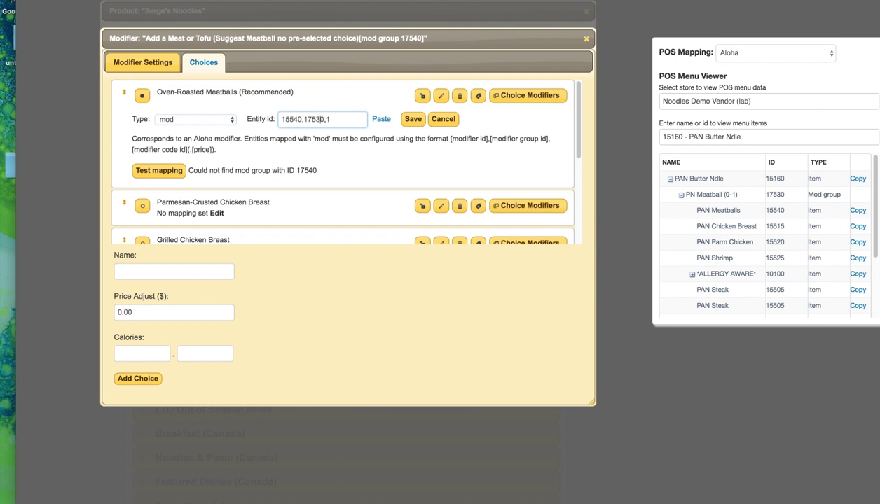
click(413, 122)
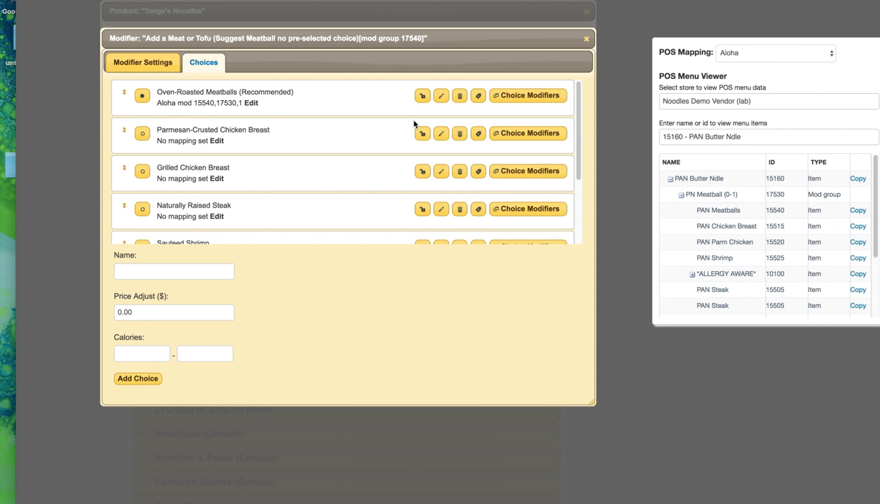
click(250, 107)
click(173, 172)
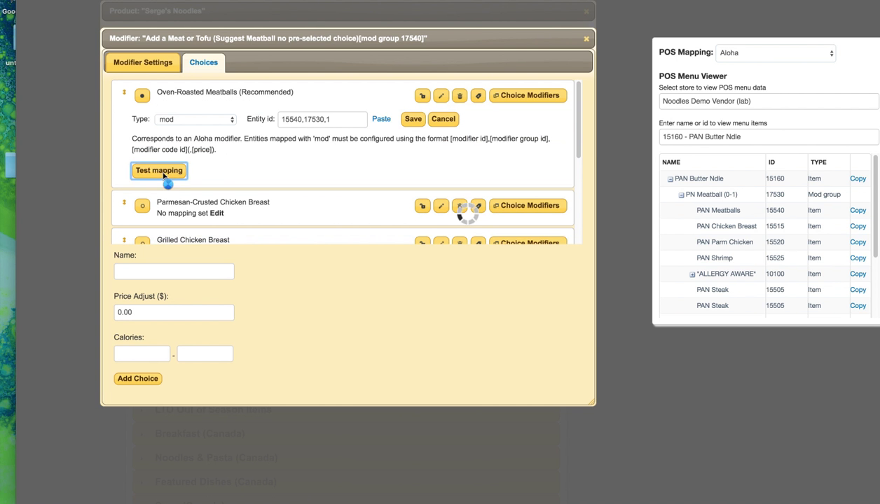
Check the Oven-Roasted Meatballs mapping test result against the PN Meatball group in the POS menu data, then leave the mapping editor without saving
drag(224, 165, 345, 154)
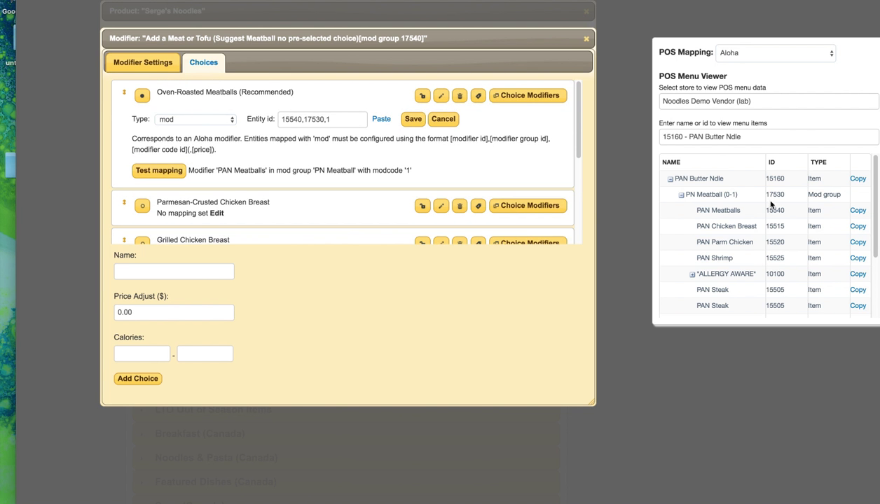
scroll(278, 144, down, 5)
scroll(280, 201, up, 5)
click(329, 120)
key(BackSpace)
key(BackSpace)
click(327, 120)
click(441, 120)
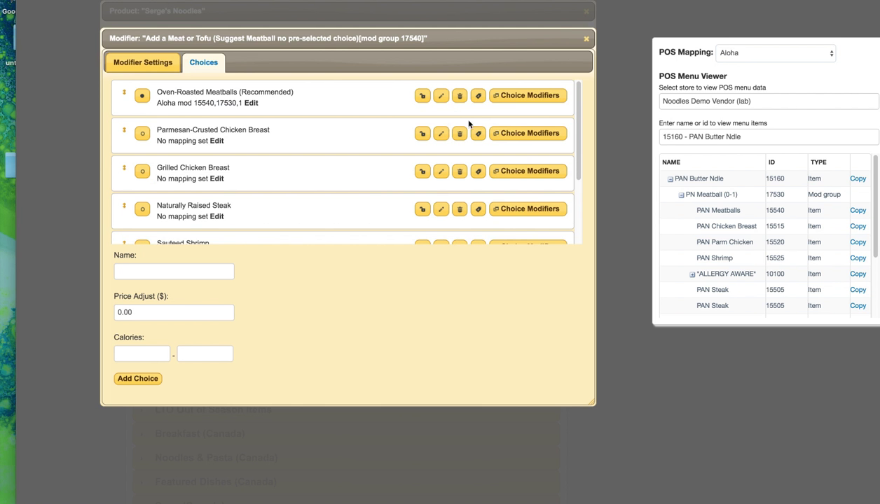
Detach the "Add a Meat or Tofu" mod group 17540 copy from Serge's Noodles and permanently delete that modifier
click(586, 39)
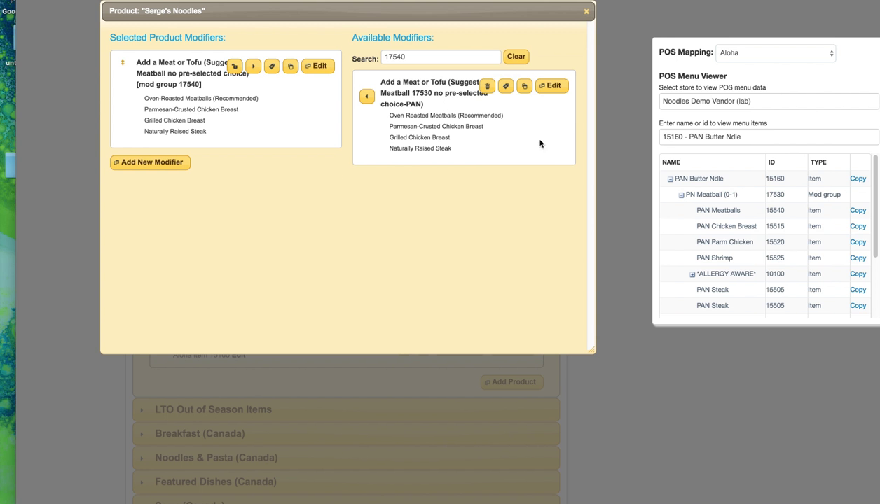
click(254, 68)
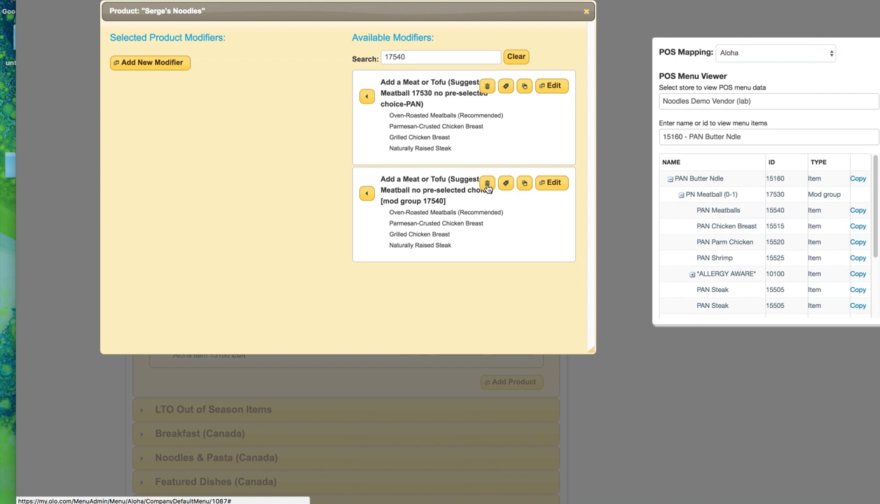
click(485, 184)
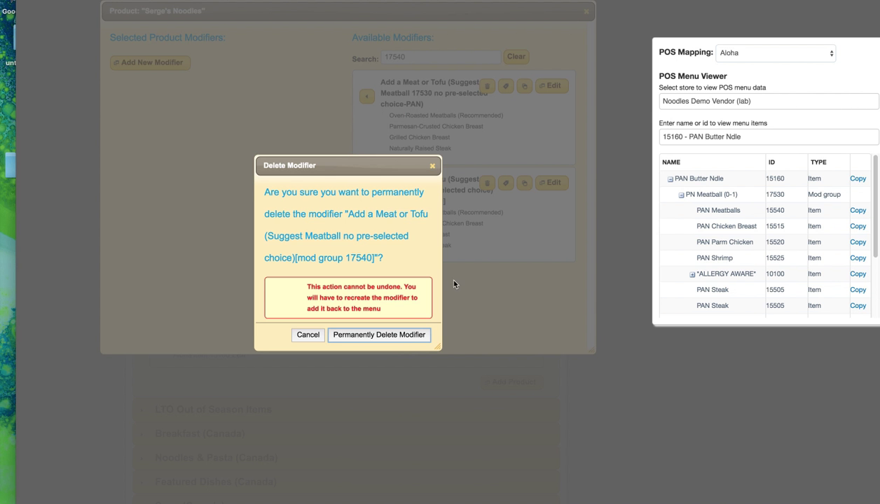
click(396, 335)
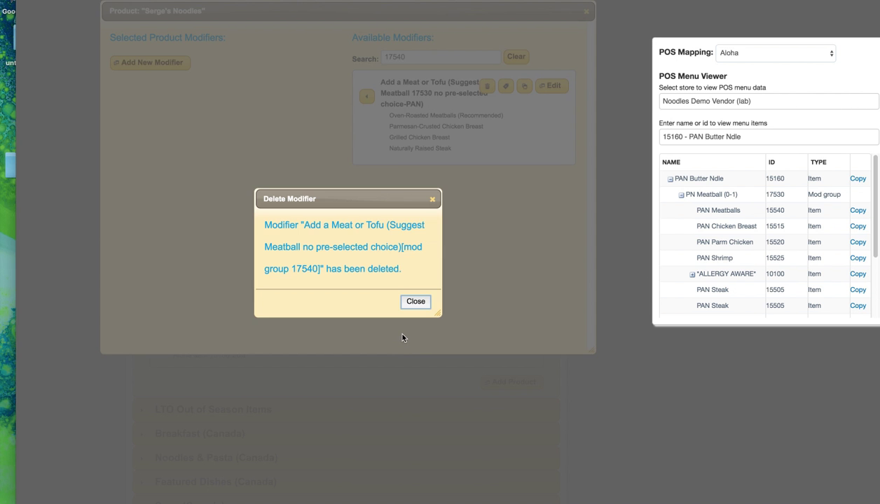
click(424, 304)
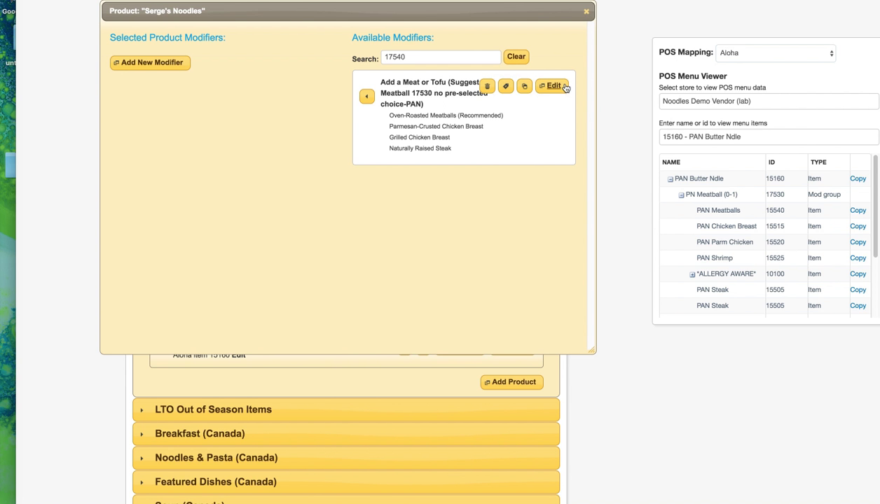
Close the modifiers of Serge's Noodles and remove that product from the *TESTING* category
click(586, 11)
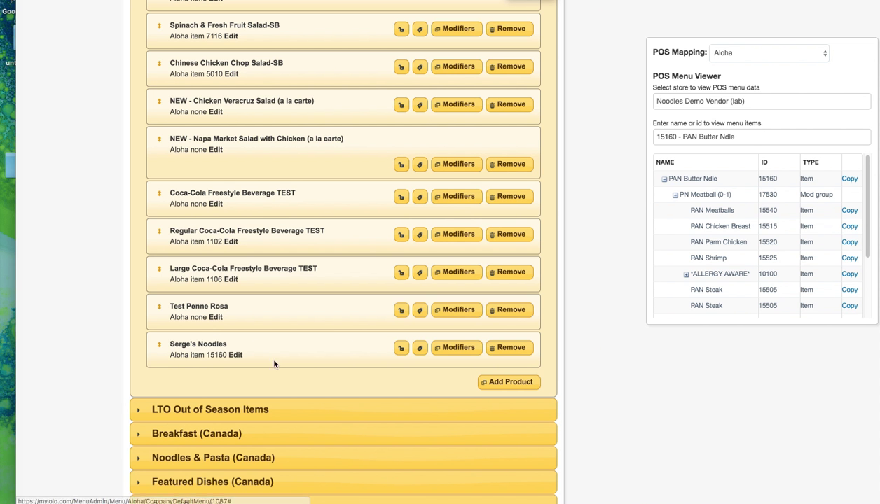
click(514, 348)
click(382, 316)
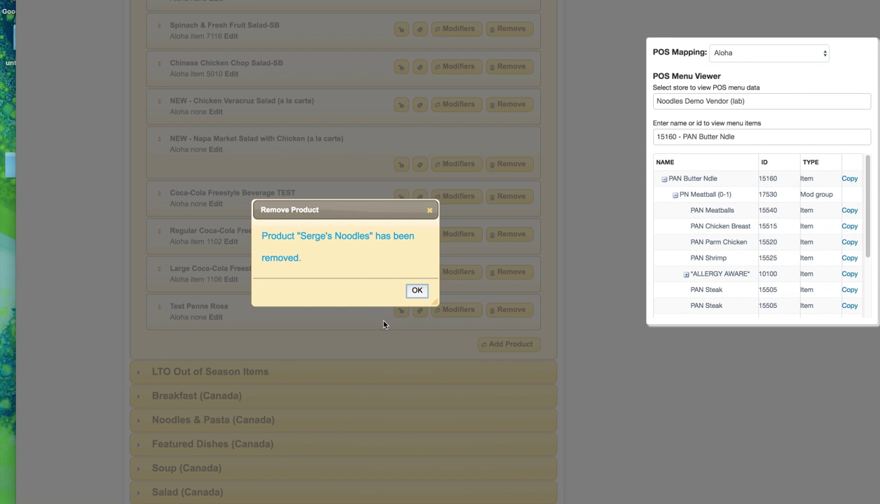
click(414, 292)
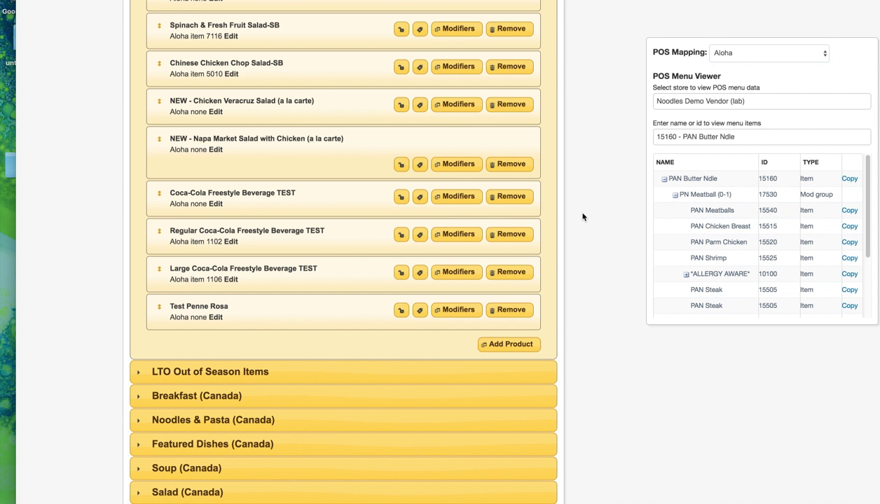
scroll(370, 264, up, 8)
scroll(370, 264, down, 4)
scroll(369, 268, up, 5)
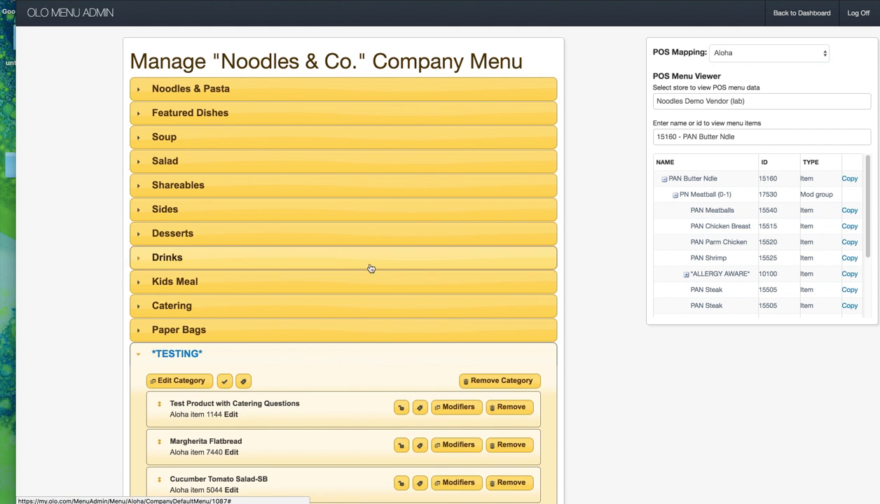